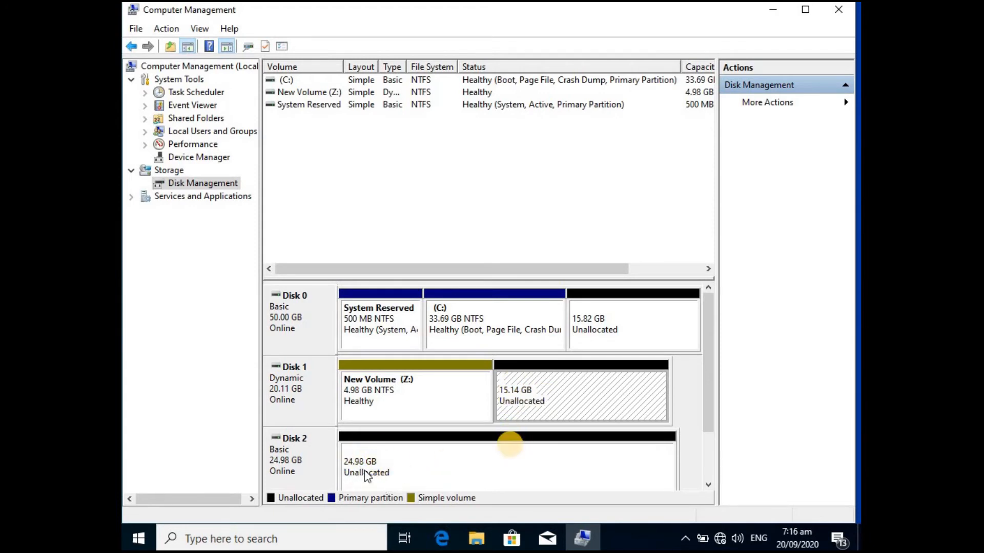
{"action": "left_click", "coordinate": [476, 458]}
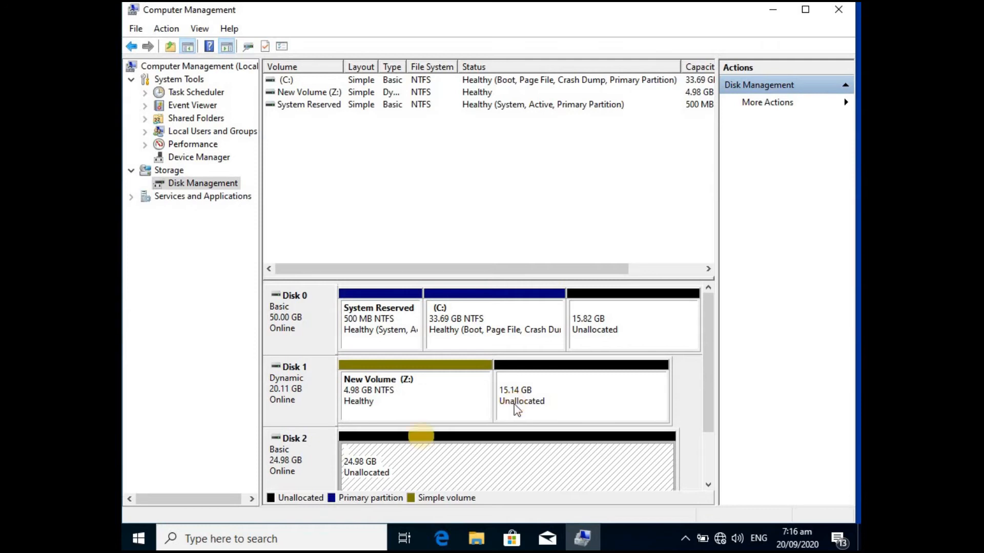
{"action": "left_click", "coordinate": [316, 442]}
{"action": "left_click", "coordinate": [307, 392]}
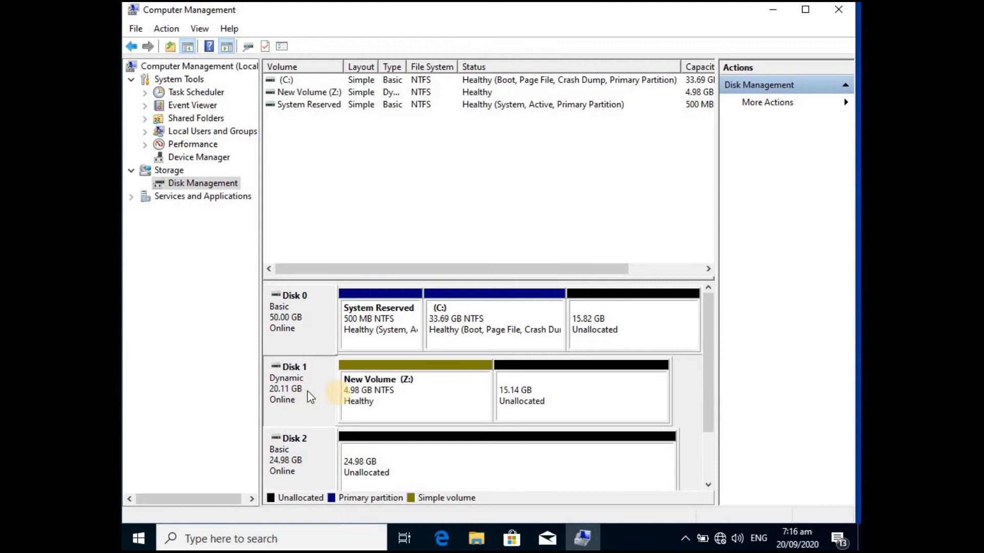
{"action": "right_click", "coordinate": [553, 388]}
{"action": "left_click", "coordinate": [600, 395]}
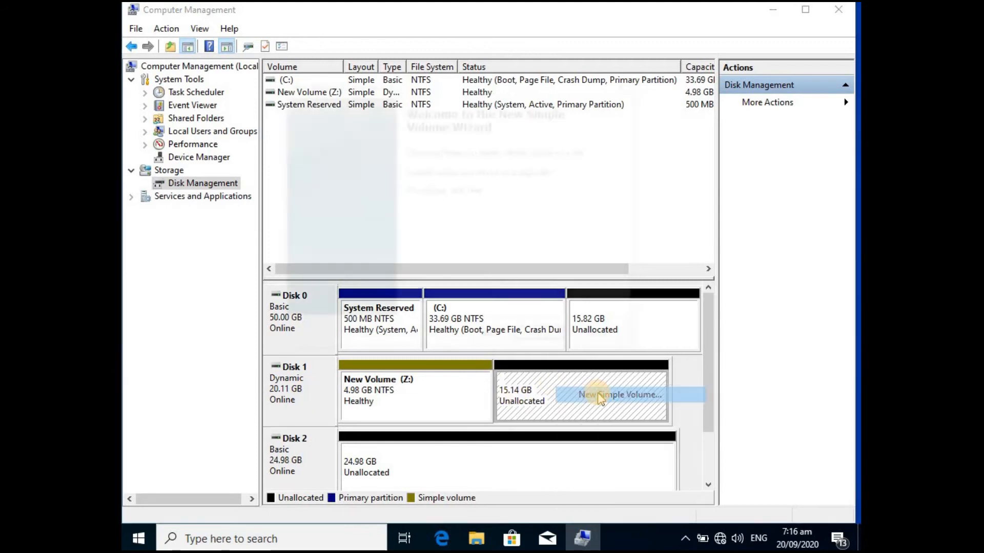
{"action": "left_click", "coordinate": [604, 338]}
{"action": "right_click", "coordinate": [558, 394]}
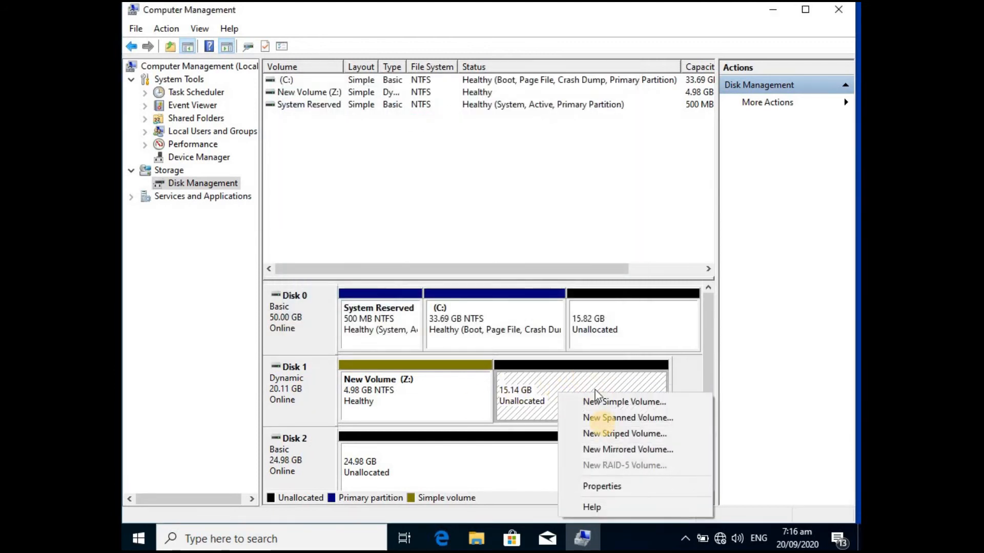
{"action": "left_click", "coordinate": [682, 421]}
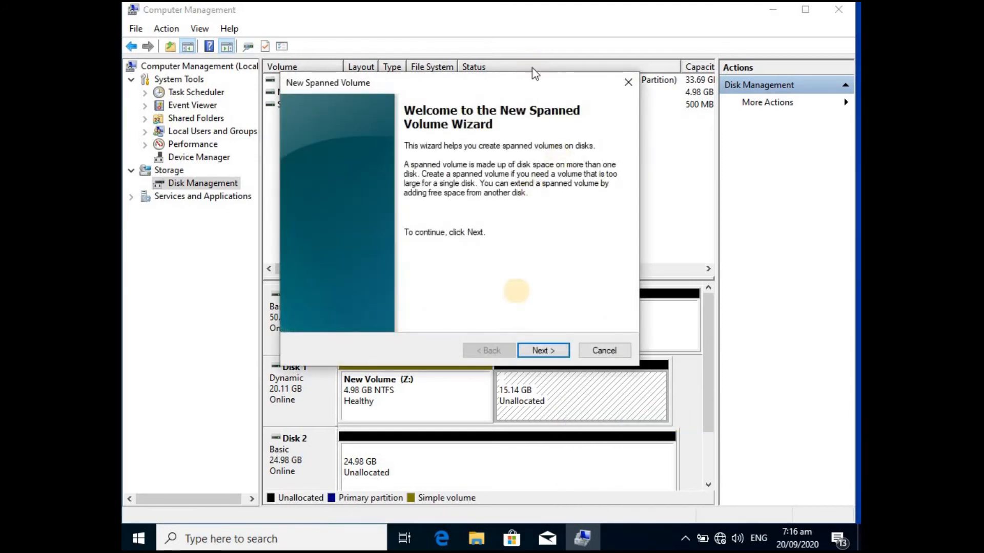
{"action": "left_click", "coordinate": [537, 350]}
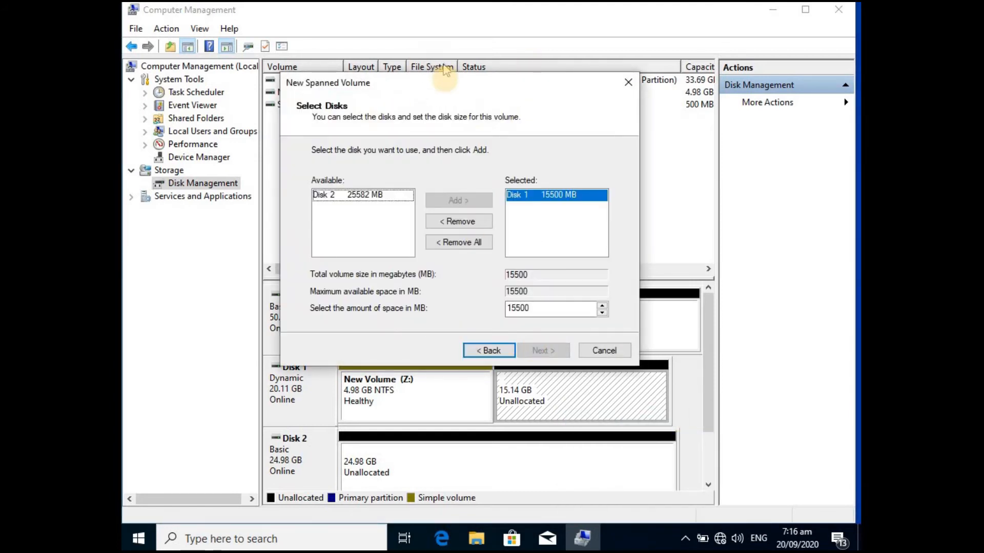
{"action": "left_click_drag", "start_coordinate": [445, 81], "coordinate": [657, 103]}
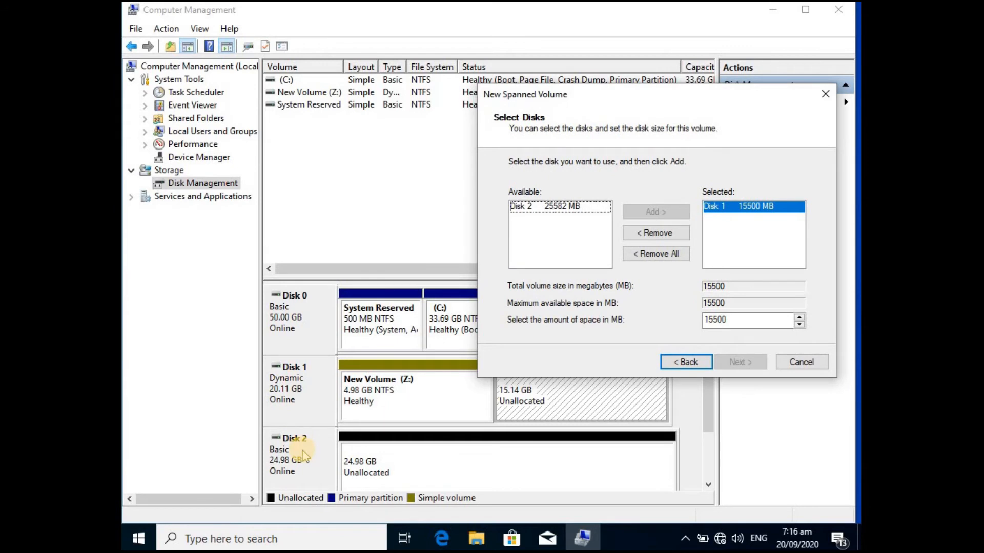
{"action": "left_click_drag", "start_coordinate": [584, 96], "coordinate": [490, 14]}
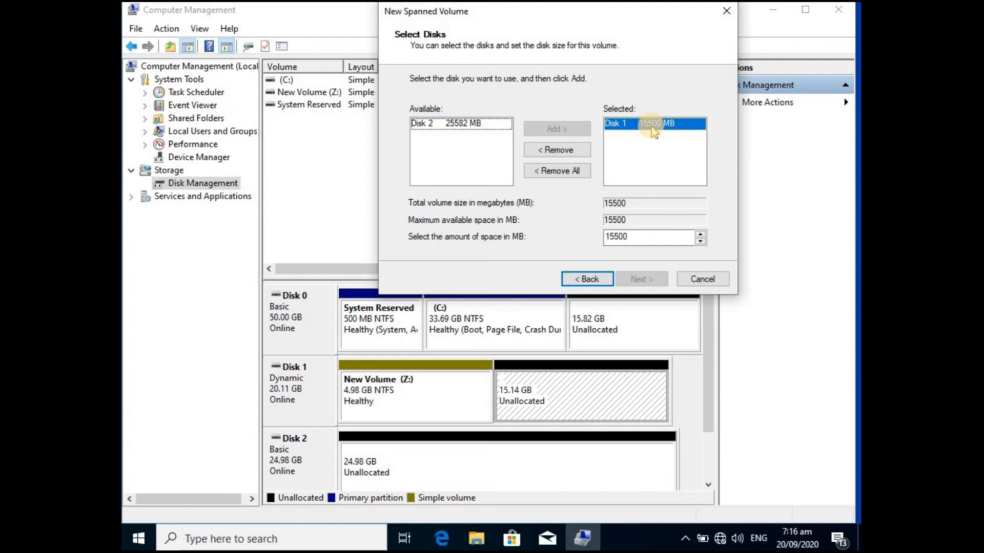
{"action": "left_click", "coordinate": [449, 126]}
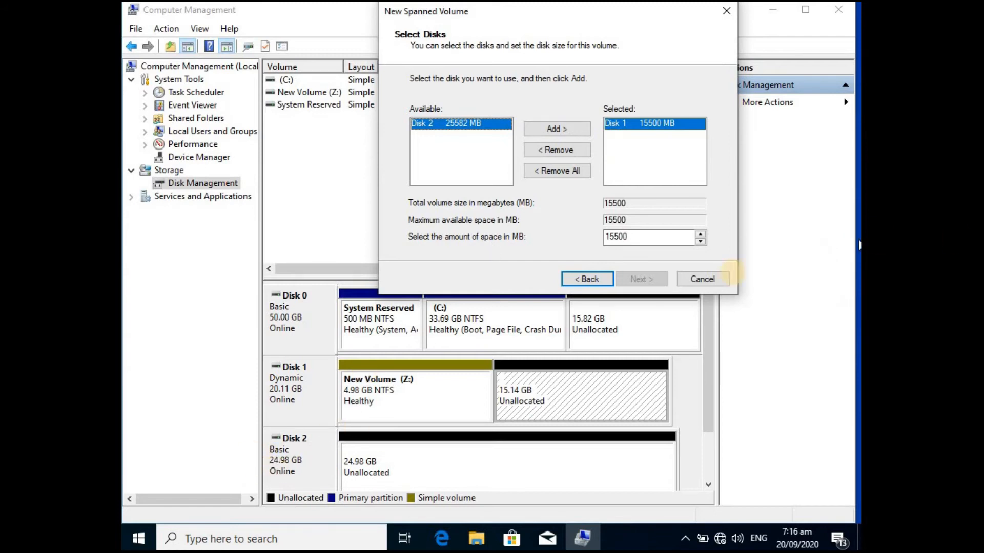
{"action": "left_click", "coordinate": [702, 278]}
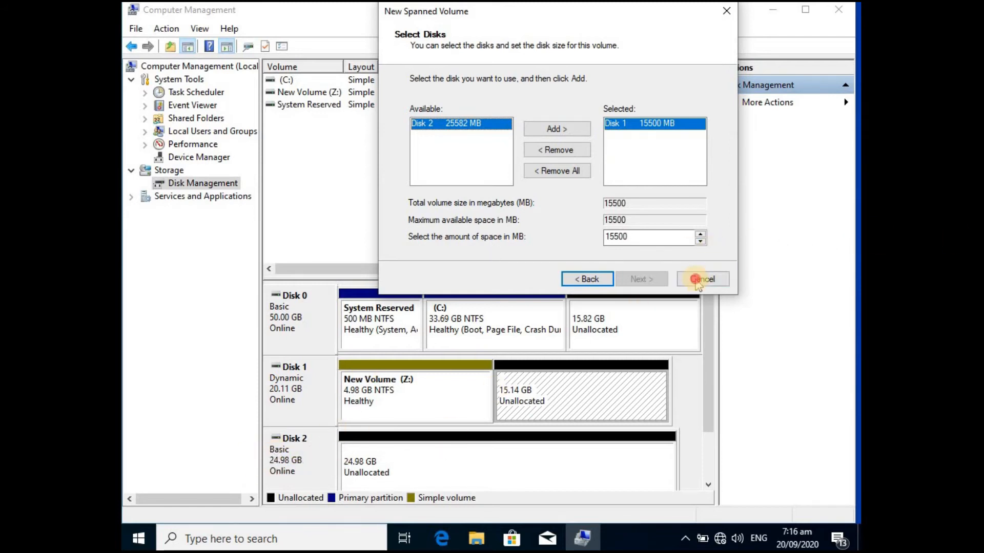
- Convert Disk 2 from a basic disk to a dynamic disk
{"action": "right_click", "coordinate": [290, 457]}
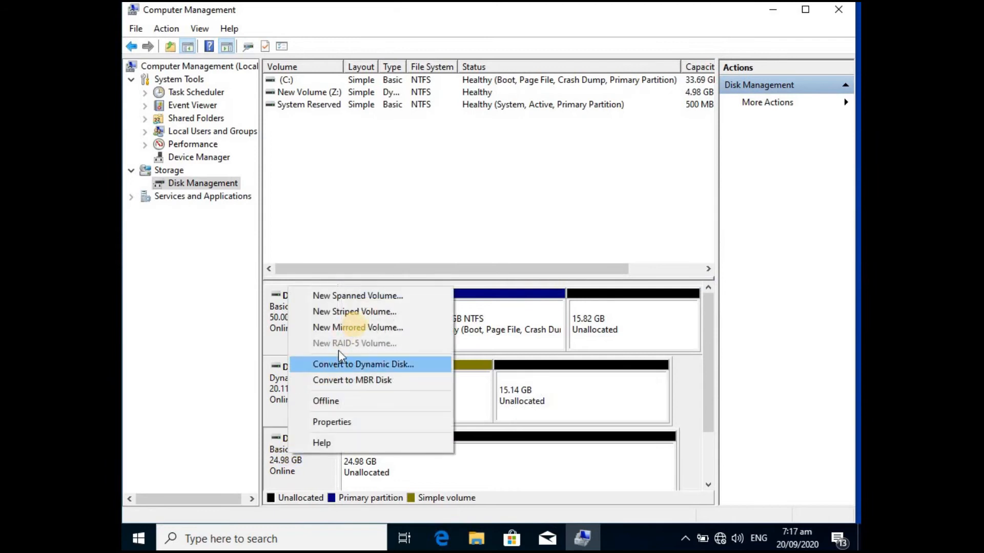
{"action": "right_click", "coordinate": [279, 460]}
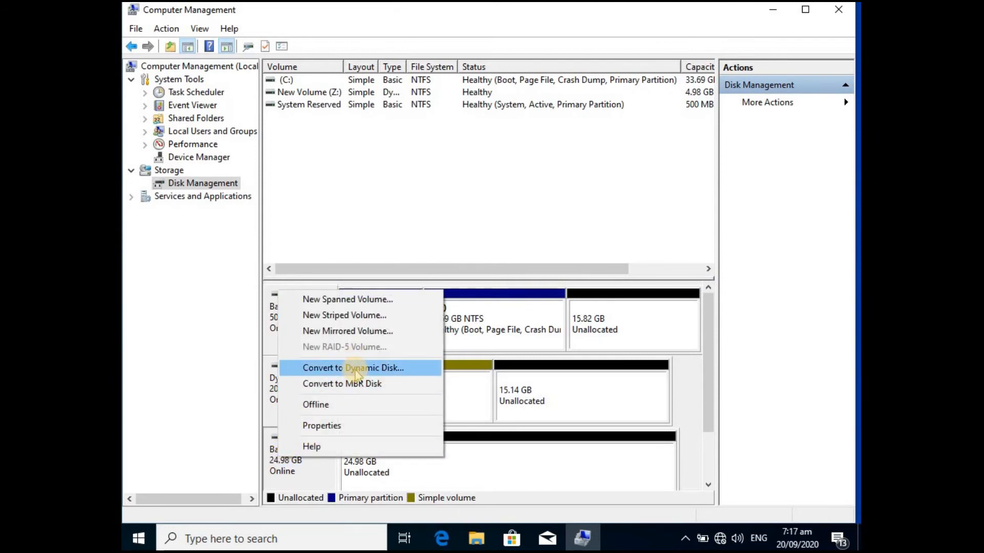
{"action": "right_click", "coordinate": [316, 474]}
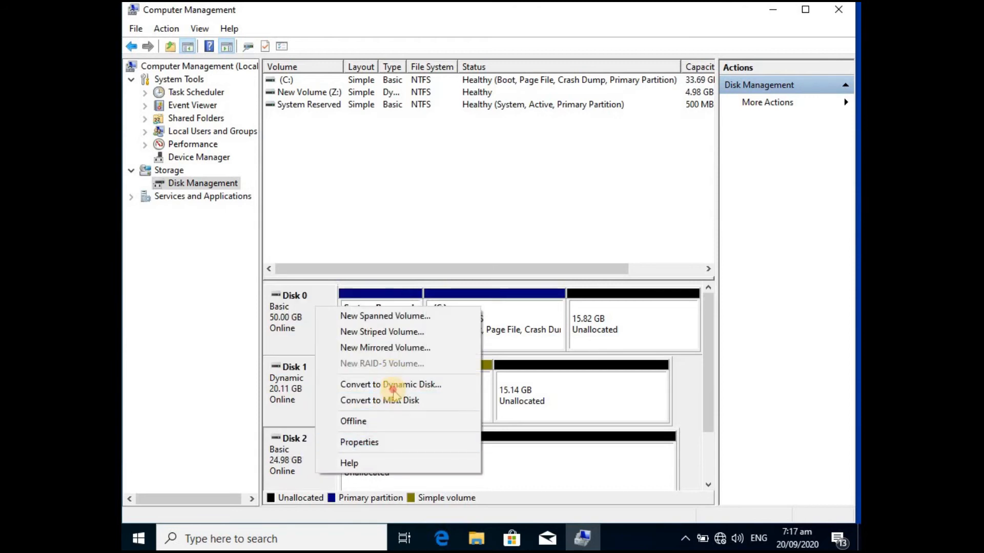
{"action": "left_click", "coordinate": [392, 385]}
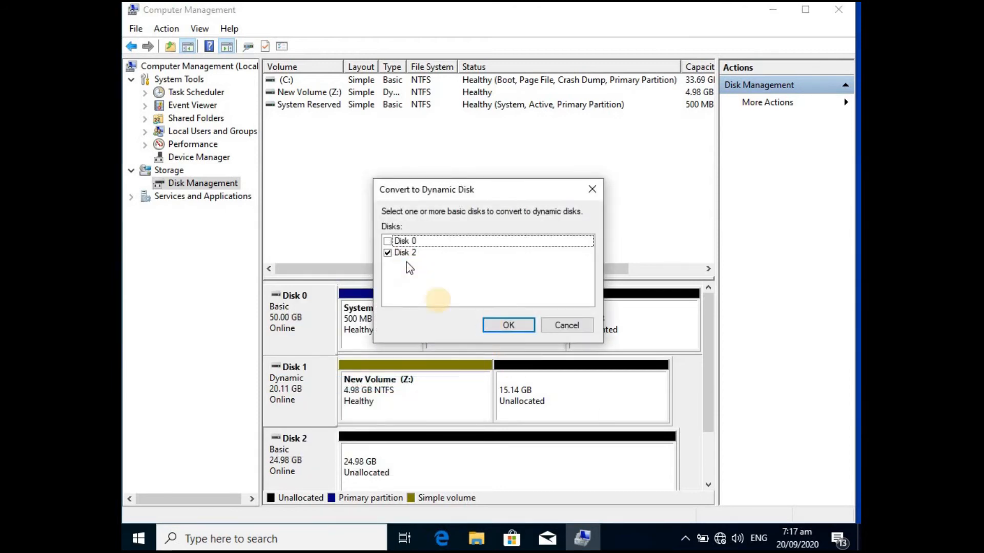
{"action": "left_click", "coordinate": [508, 325]}
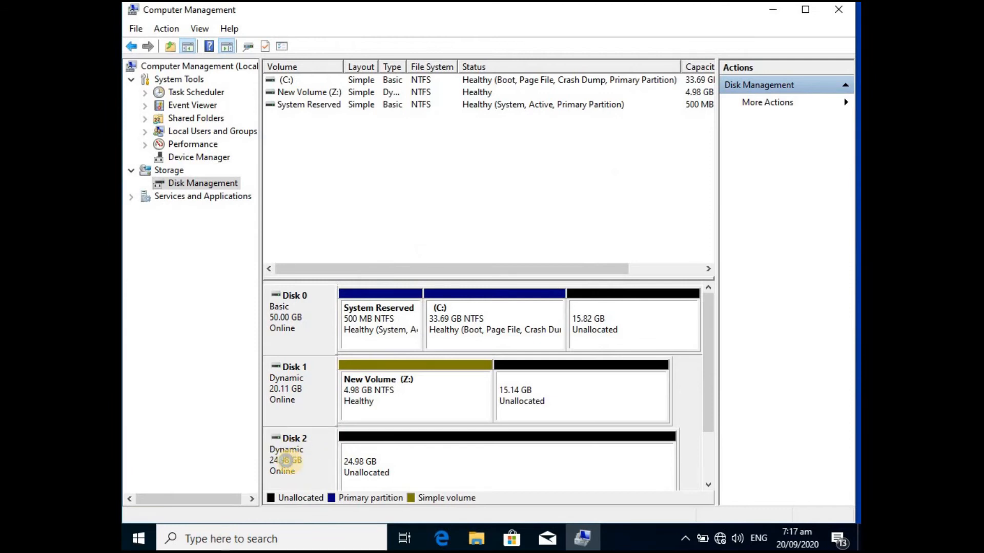
- Start a new spanned volume from the unallocated space on Disk 1 and add Disk 2 to the selected disks
{"action": "right_click", "coordinate": [598, 403]}
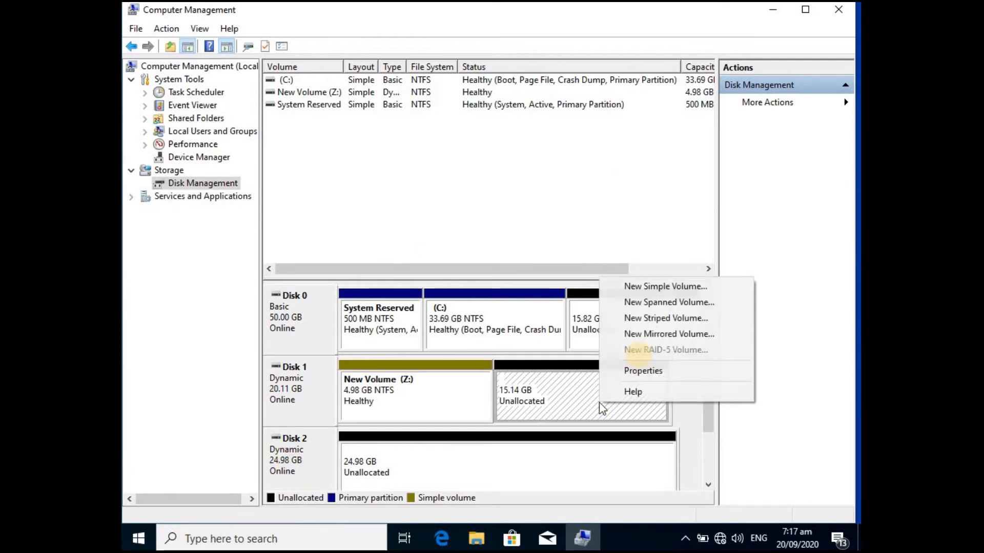
{"action": "left_click", "coordinate": [658, 302]}
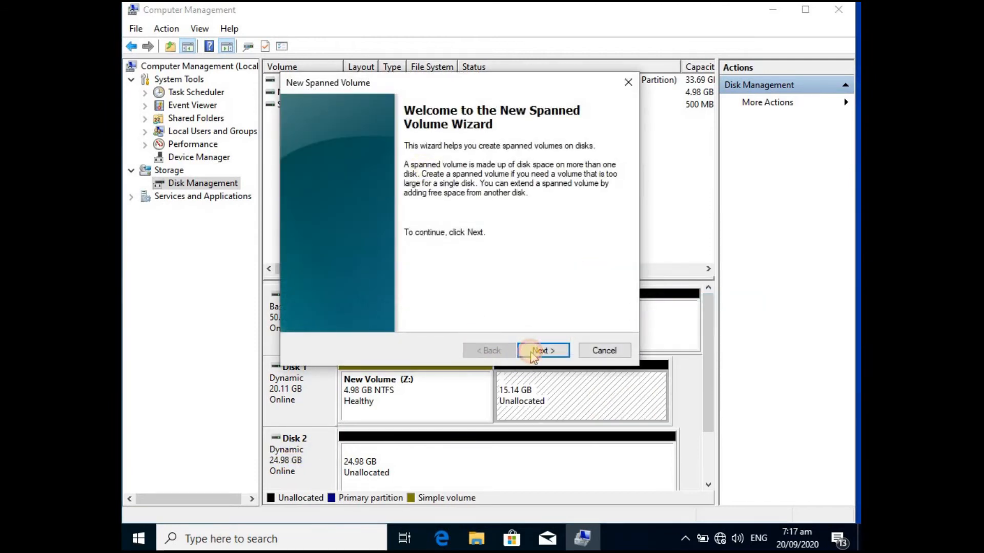
{"action": "left_click", "coordinate": [531, 350]}
{"action": "left_click", "coordinate": [527, 196]}
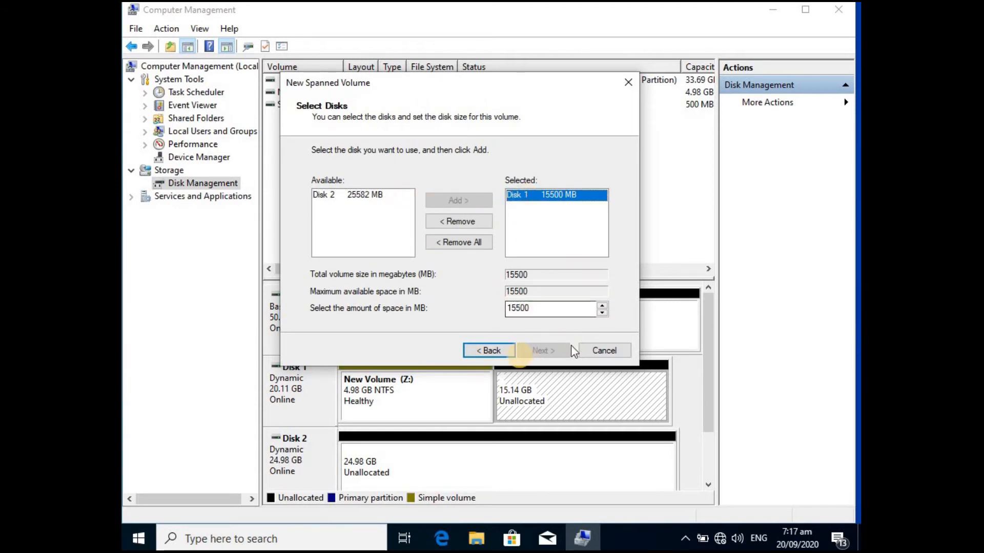
{"action": "left_click_drag", "start_coordinate": [575, 78], "coordinate": [499, 30]}
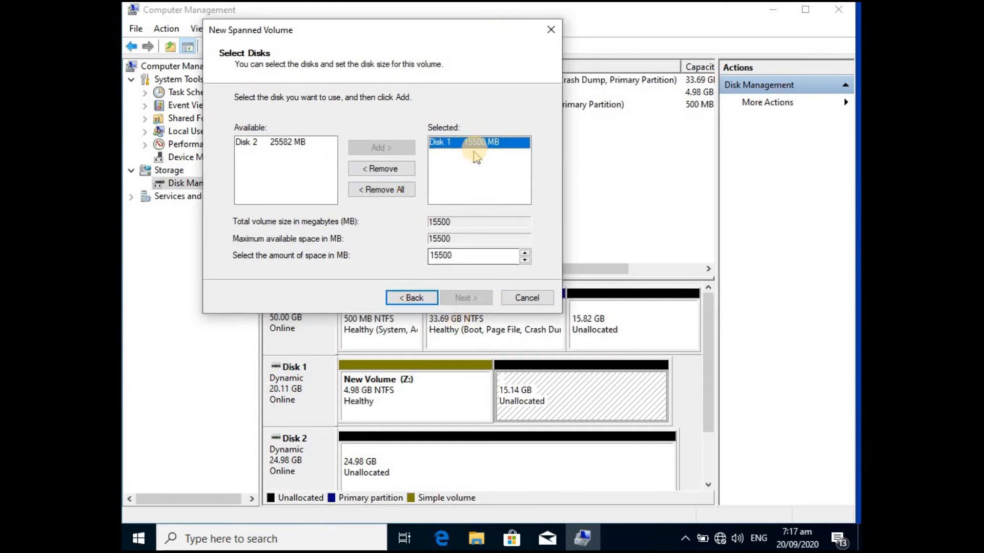
{"action": "left_click", "coordinate": [285, 144]}
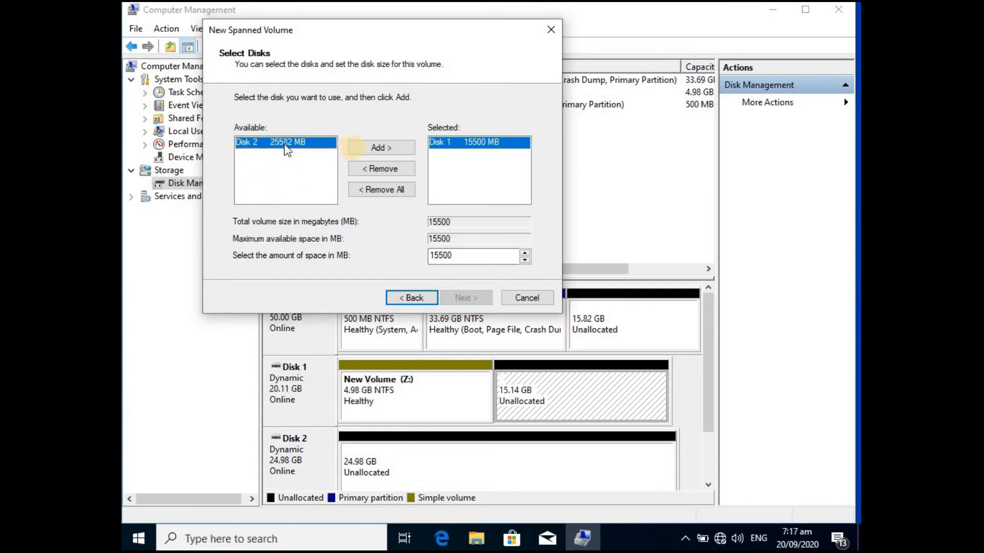
{"action": "left_click", "coordinate": [355, 149]}
- Set the amount of space that Disk 1 contributes to the spanned volume to 5000 MB
{"action": "left_click", "coordinate": [470, 150]}
{"action": "left_click", "coordinate": [470, 143]}
{"action": "left_click", "coordinate": [471, 152]}
{"action": "left_click", "coordinate": [469, 142]}
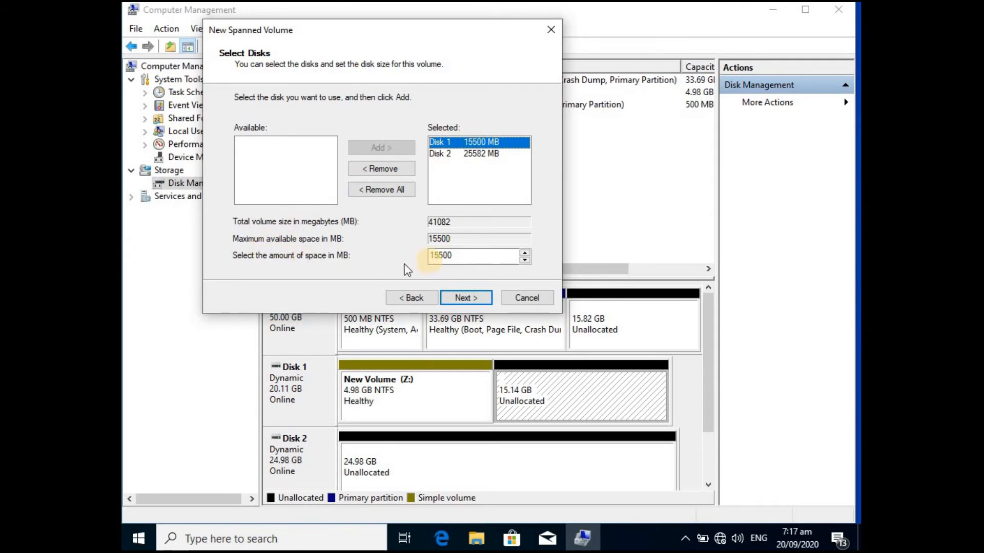
{"action": "left_click_drag", "start_coordinate": [438, 254], "coordinate": [412, 255]}
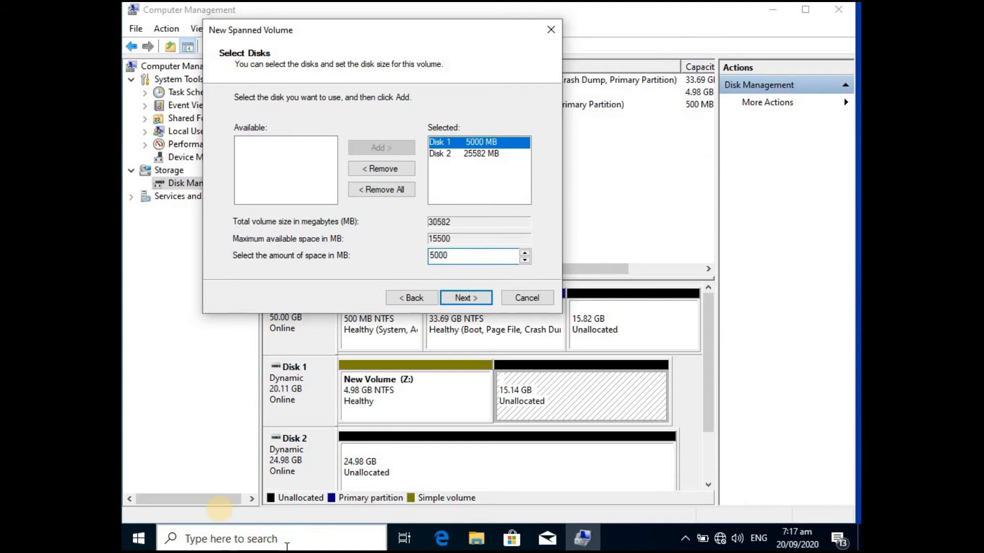
- Set the amount of space that Disk 2 contributes to the spanned volume to 5000 MB
{"action": "left_click", "coordinate": [495, 153]}
{"action": "left_click", "coordinate": [452, 255]}
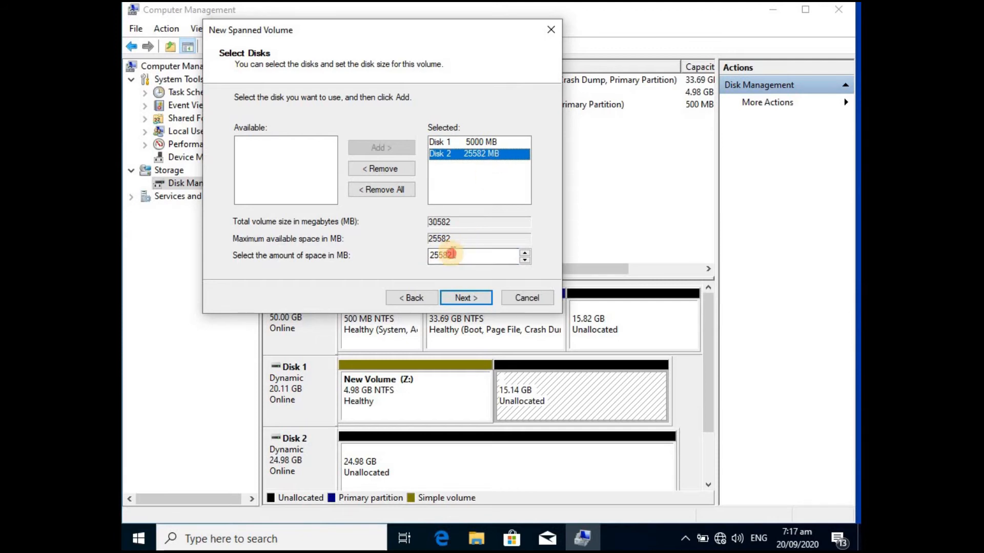
{"action": "double_click", "coordinate": [453, 255]}
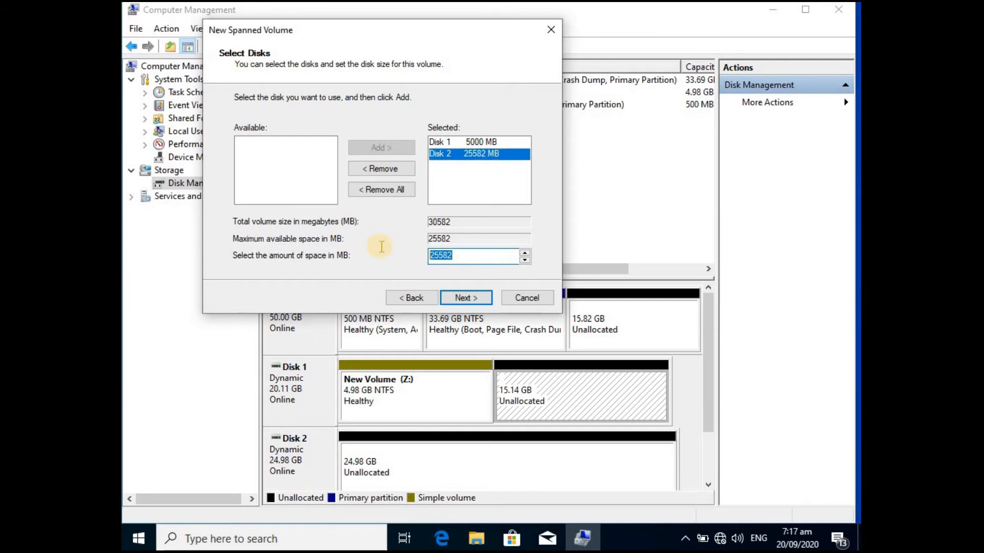
{"action": "type", "text": "5000"}
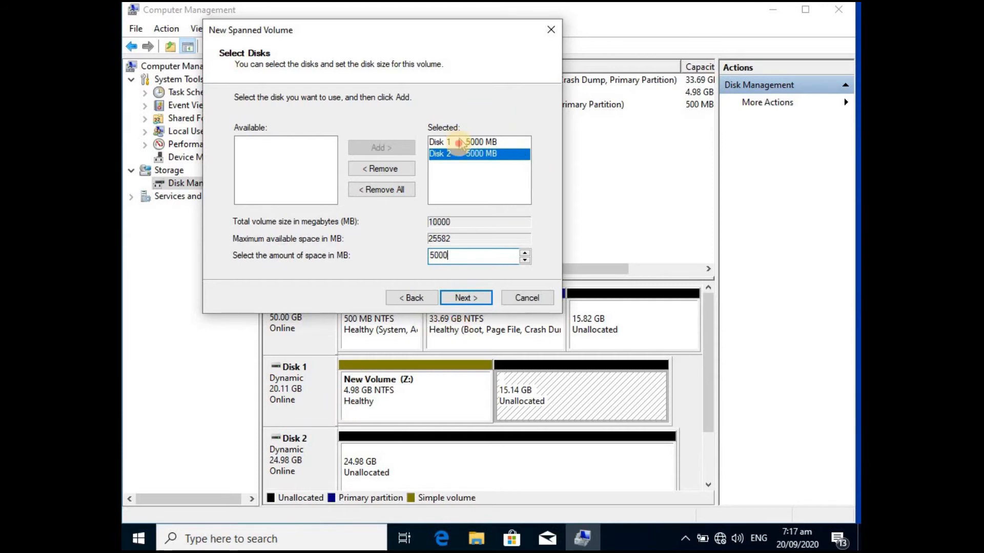
{"action": "left_click", "coordinate": [459, 144]}
{"action": "left_click", "coordinate": [465, 156]}
{"action": "left_click", "coordinate": [464, 144]}
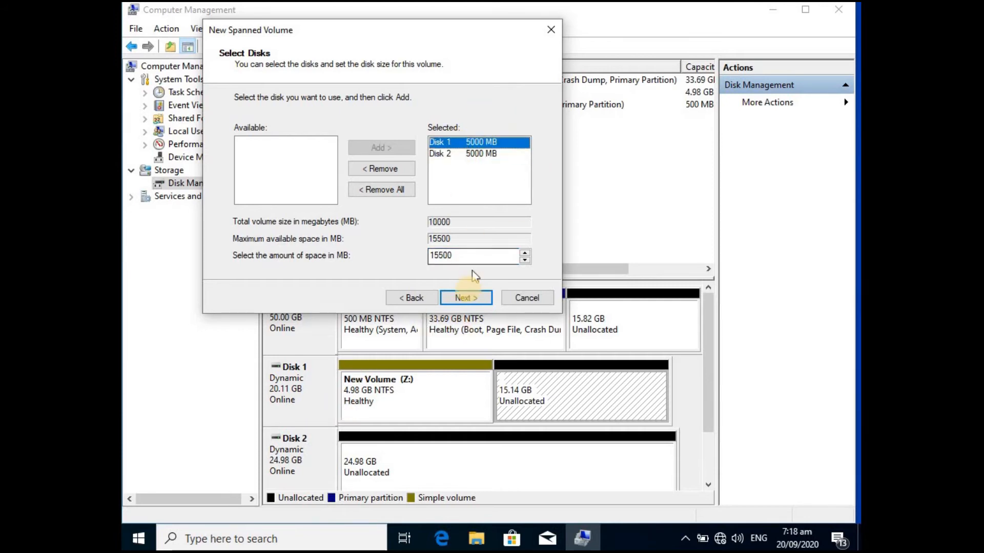
- Accept the disk sizes and assign drive letter X to the spanned volume
{"action": "left_click", "coordinate": [468, 297]}
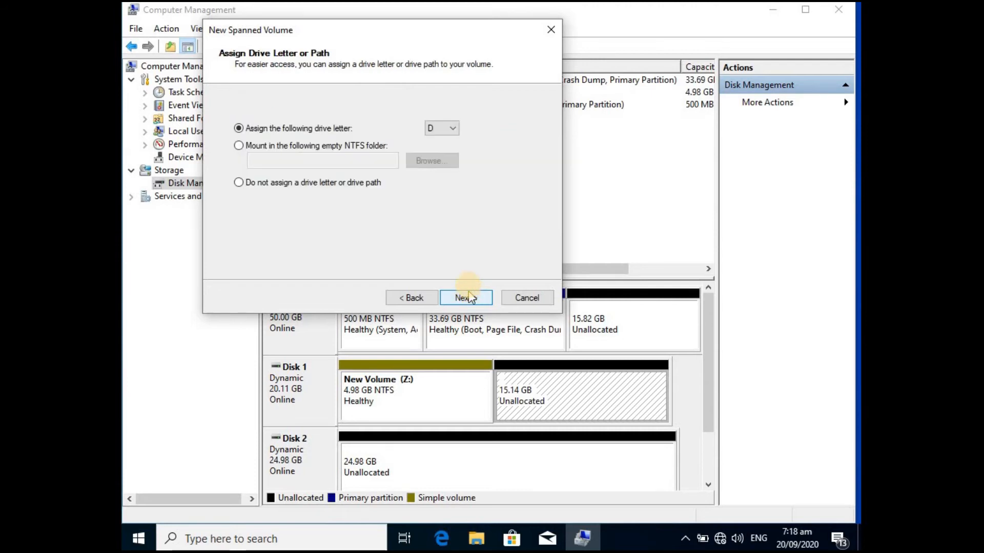
{"action": "left_click", "coordinate": [444, 129]}
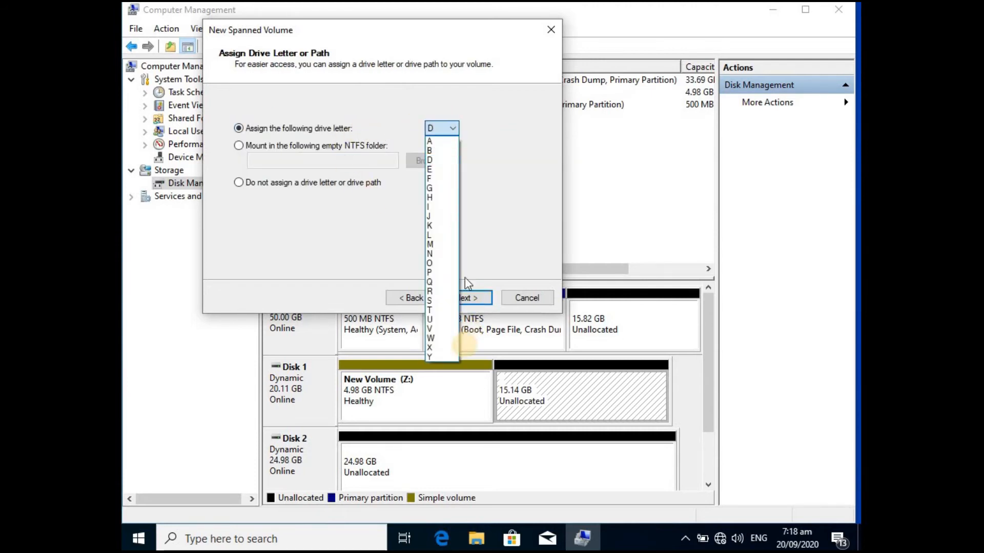
{"action": "left_click", "coordinate": [431, 349]}
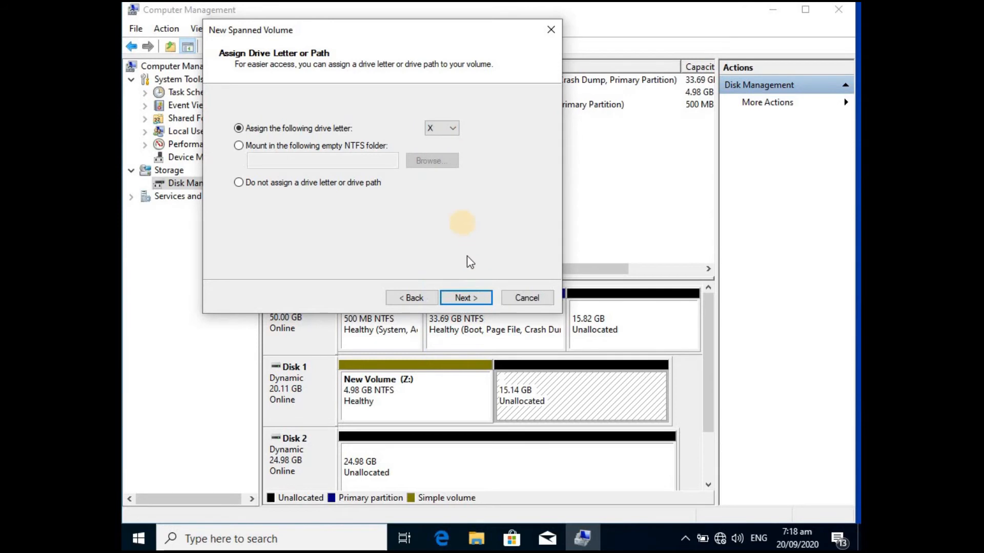
{"action": "left_click", "coordinate": [463, 293]}
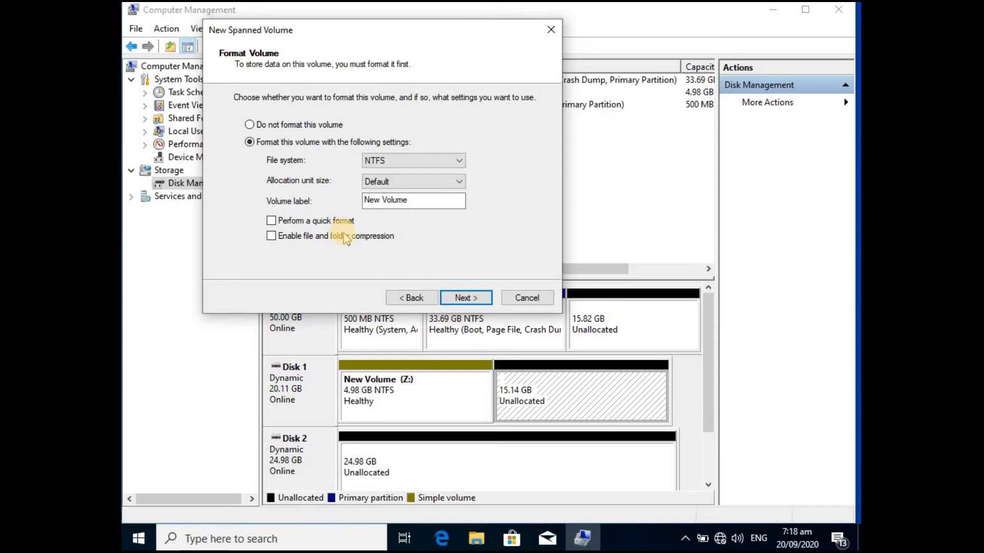
- Choose not to format the spanned volume and finish the wizard to create it
{"action": "left_click", "coordinate": [270, 126]}
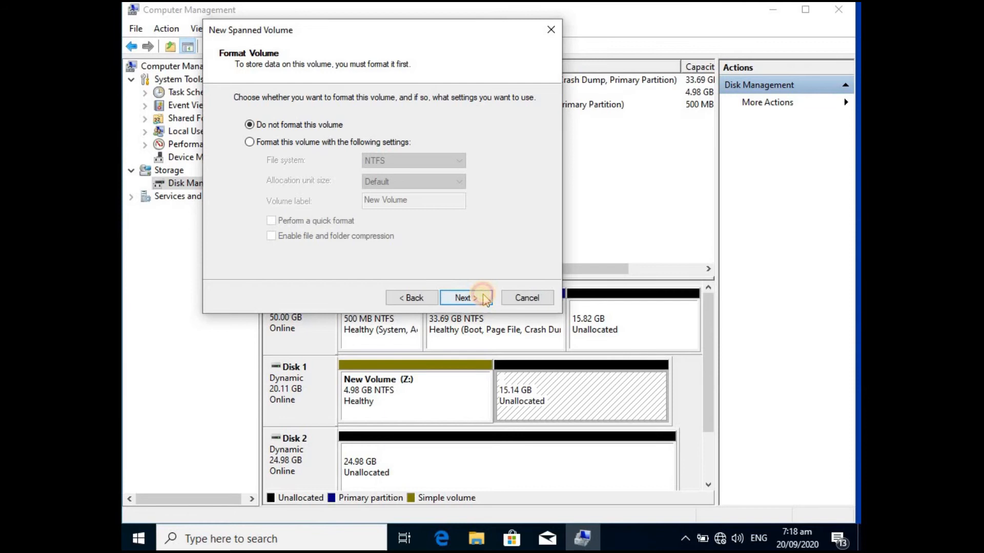
{"action": "left_click", "coordinate": [484, 296]}
{"action": "left_click", "coordinate": [482, 297]}
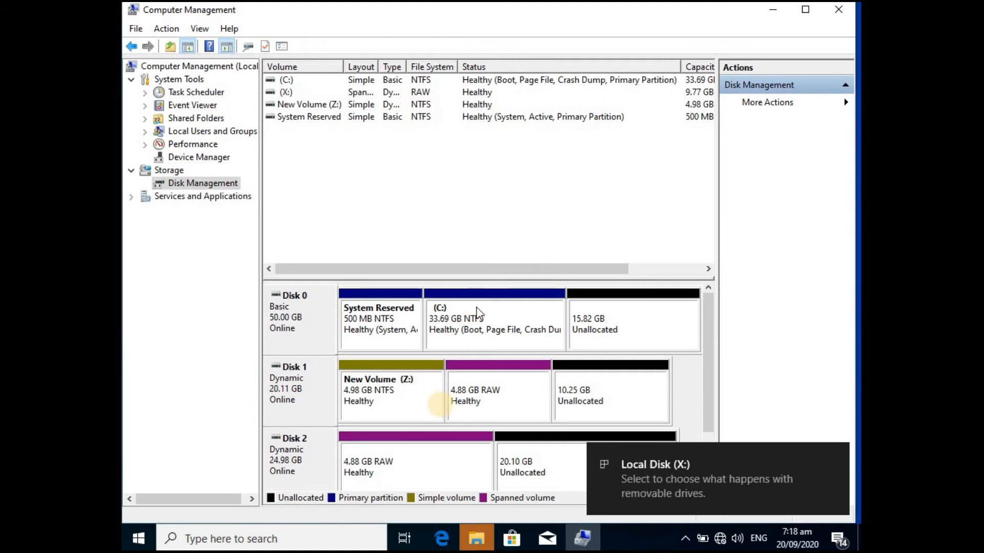
- Dismiss the notification for the new X: drive and open File Explorer
{"action": "left_click", "coordinate": [833, 455]}
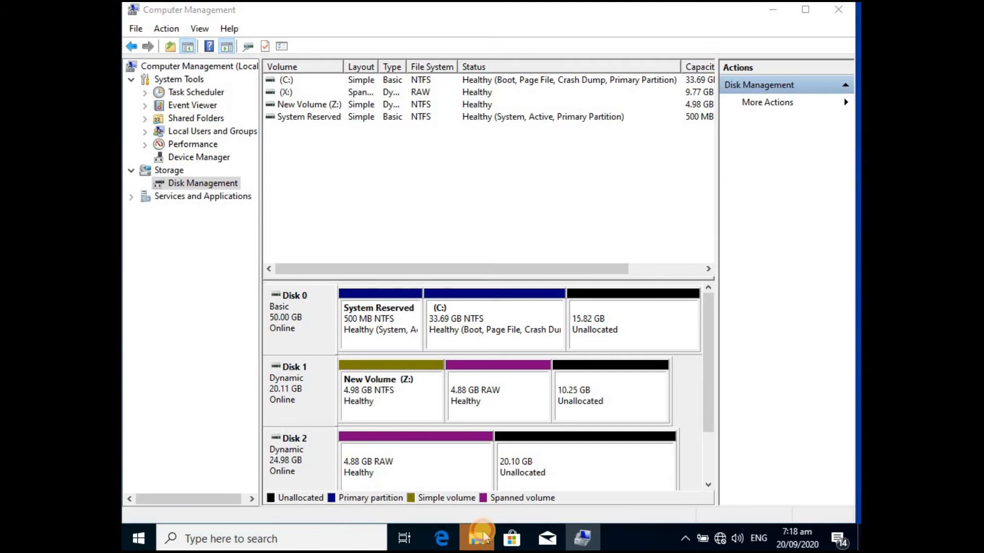
{"action": "left_click", "coordinate": [563, 283]}
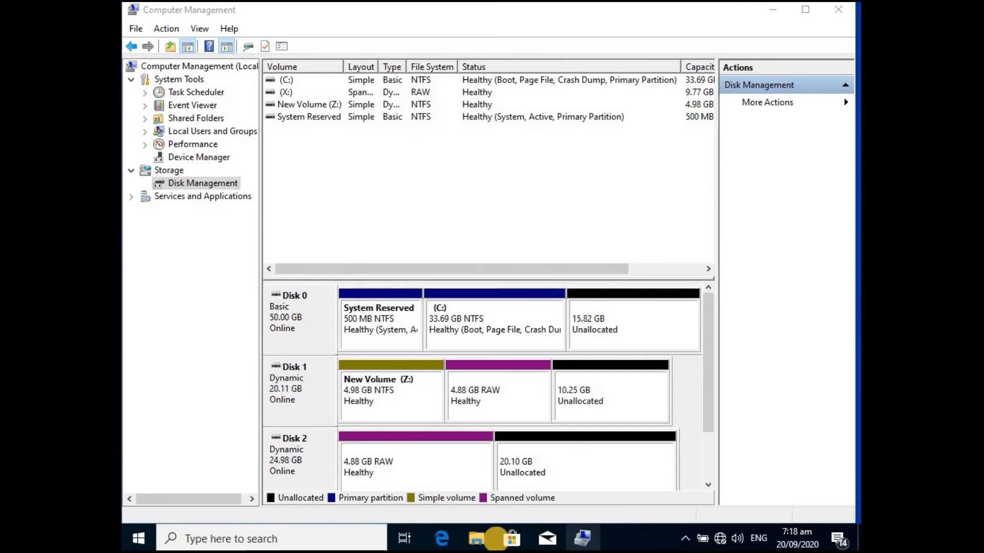
{"action": "left_click", "coordinate": [474, 540]}
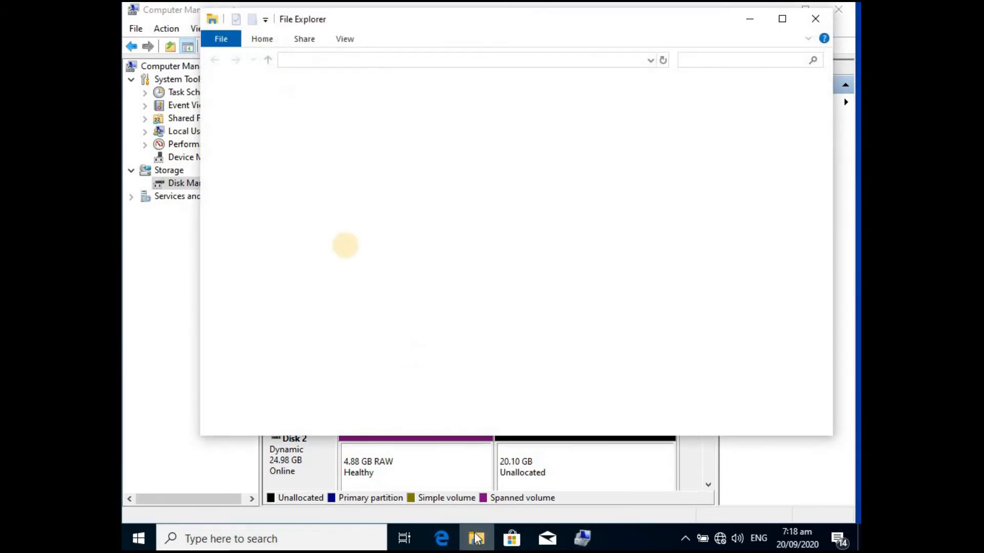
- Check the unformatted X: drive under This PC, and minimize File Explorer to return to Disk Management
{"action": "left_click", "coordinate": [246, 220]}
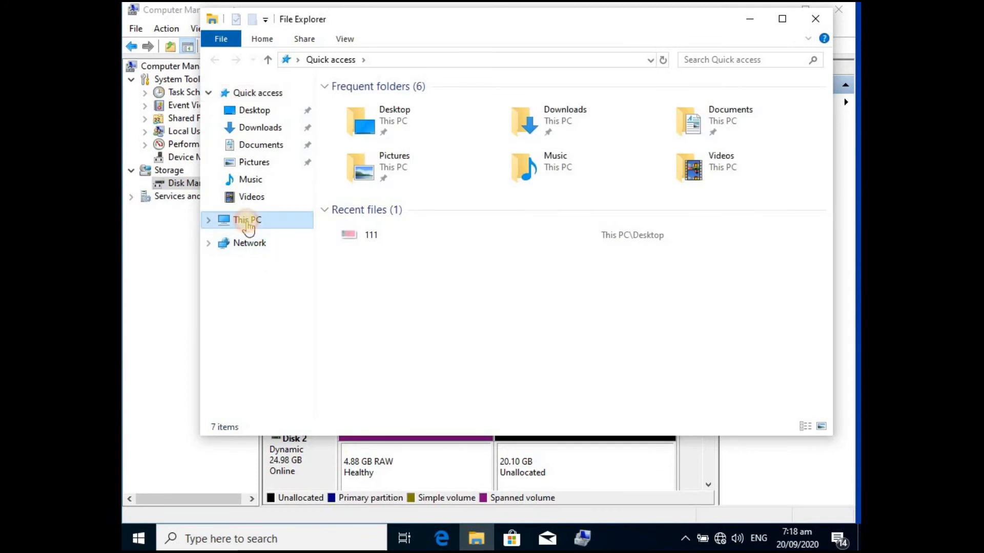
{"action": "left_click", "coordinate": [594, 296]}
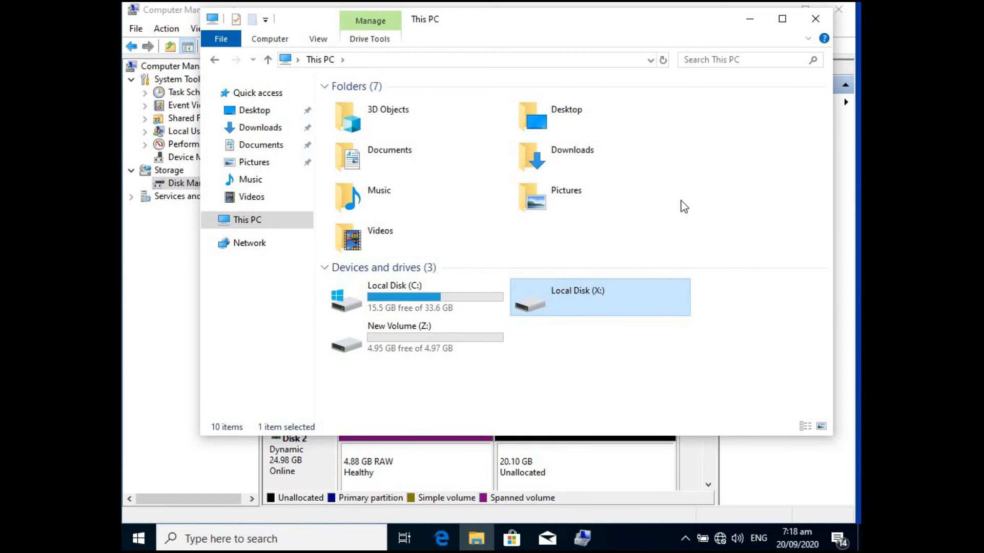
{"action": "left_click", "coordinate": [748, 19]}
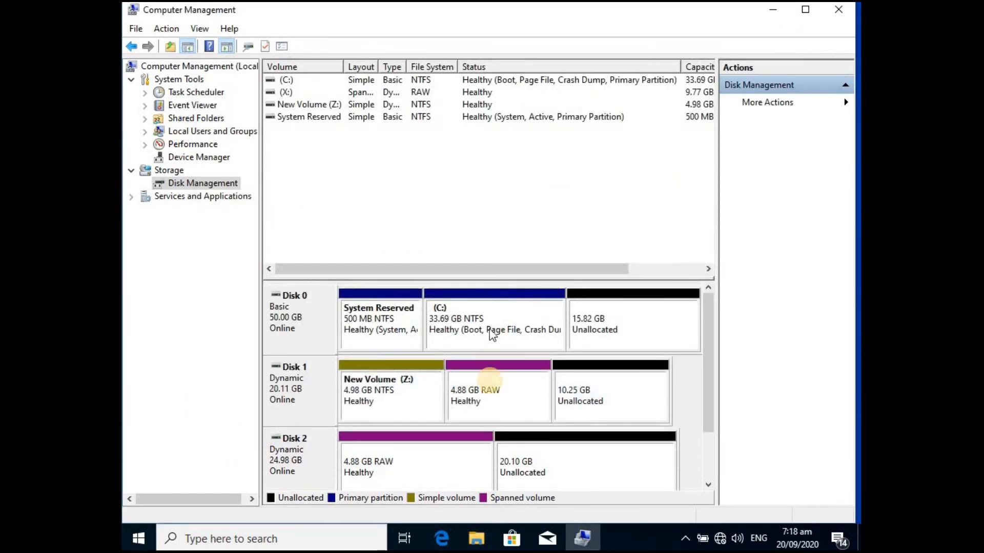
- Quick-format the spanned volume X: as NTFS with the label New Volume and the default allocation unit size, accepting the data erasure
{"action": "right_click", "coordinate": [486, 390]}
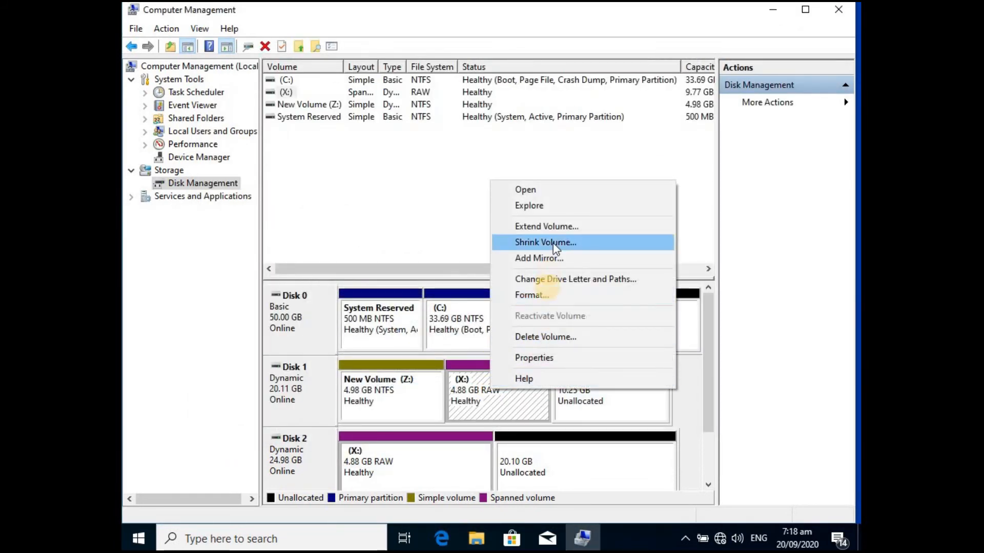
{"action": "left_click", "coordinate": [546, 296]}
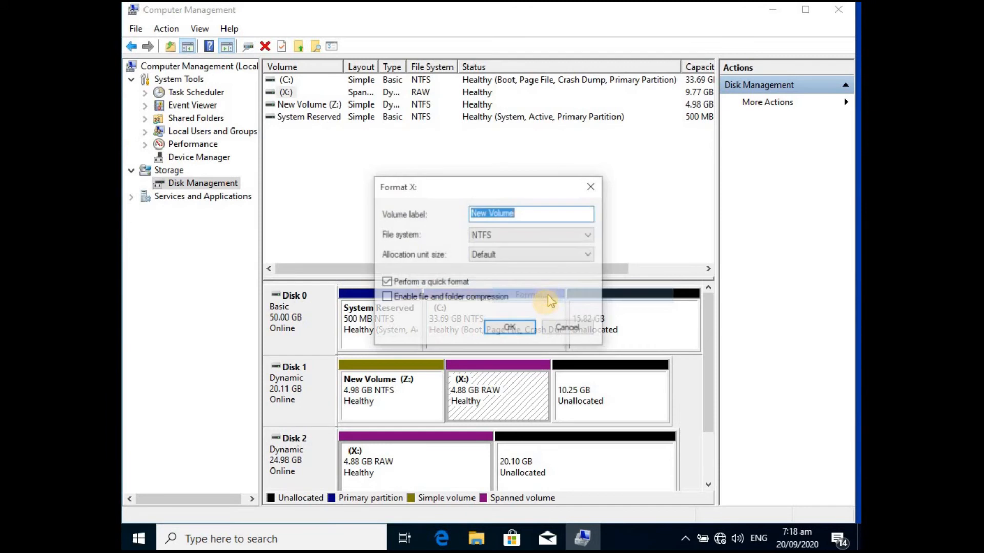
{"action": "left_click", "coordinate": [516, 327]}
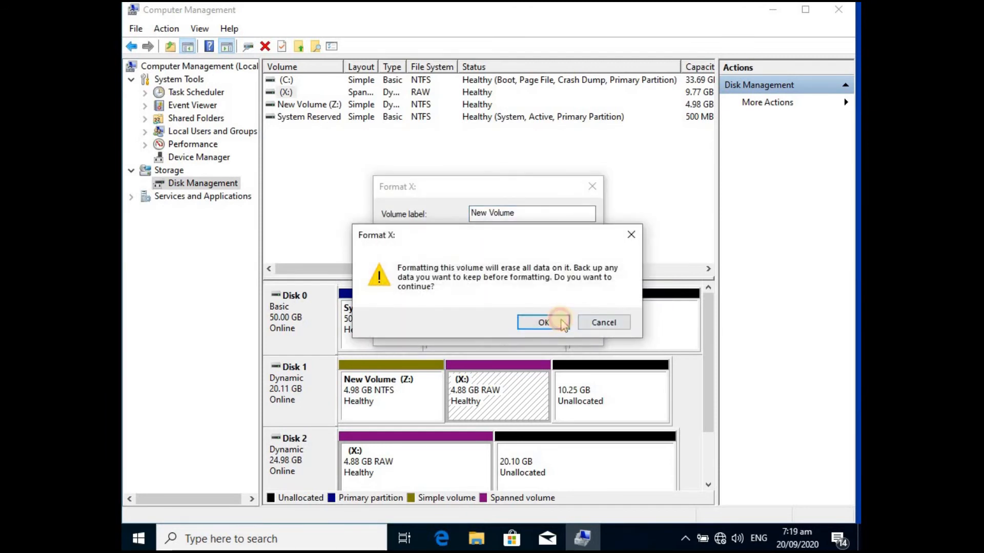
{"action": "left_click", "coordinate": [543, 323]}
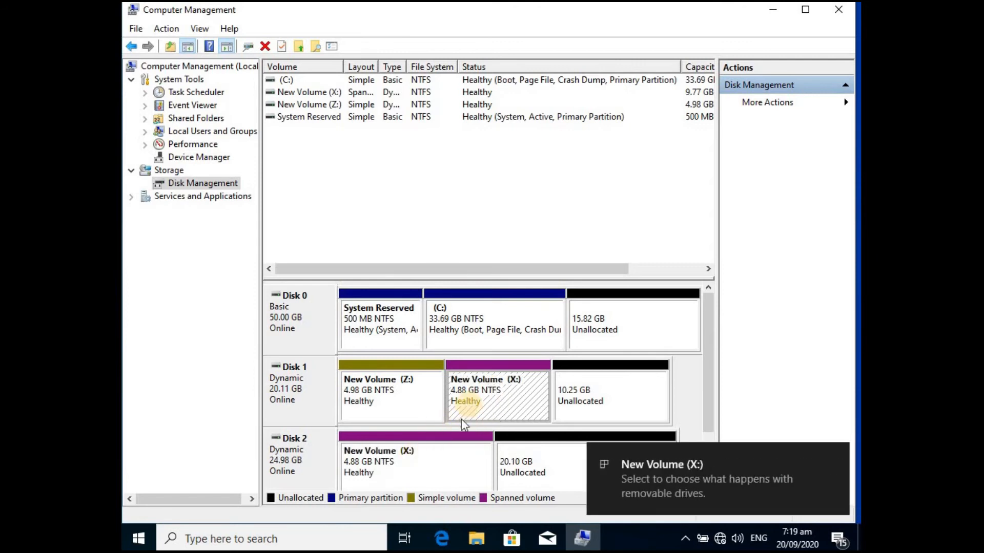
- Switch to File Explorer, refresh This PC, and check the free space and total size of the formatted X: drive
{"action": "left_click", "coordinate": [476, 540]}
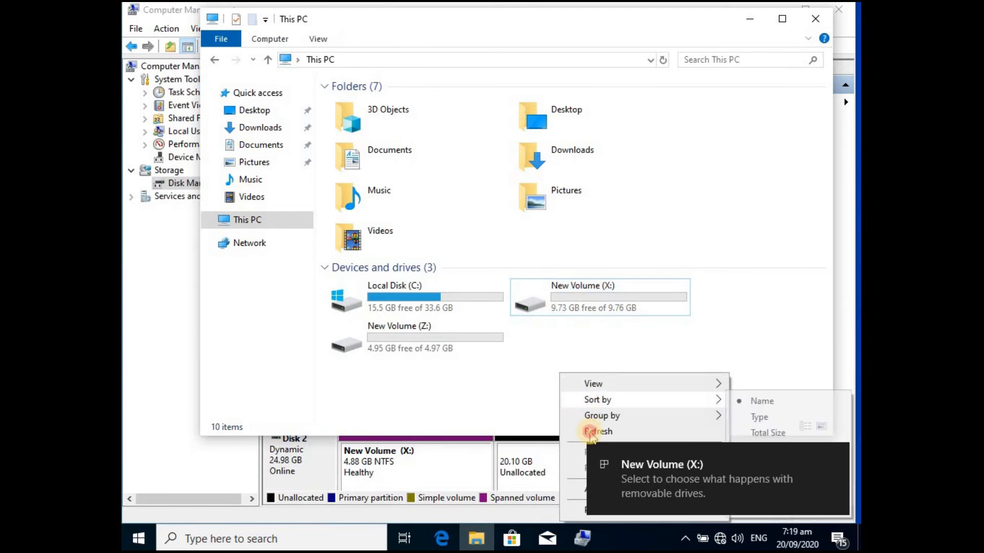
{"action": "left_click", "coordinate": [589, 431]}
{"action": "left_click", "coordinate": [594, 307]}
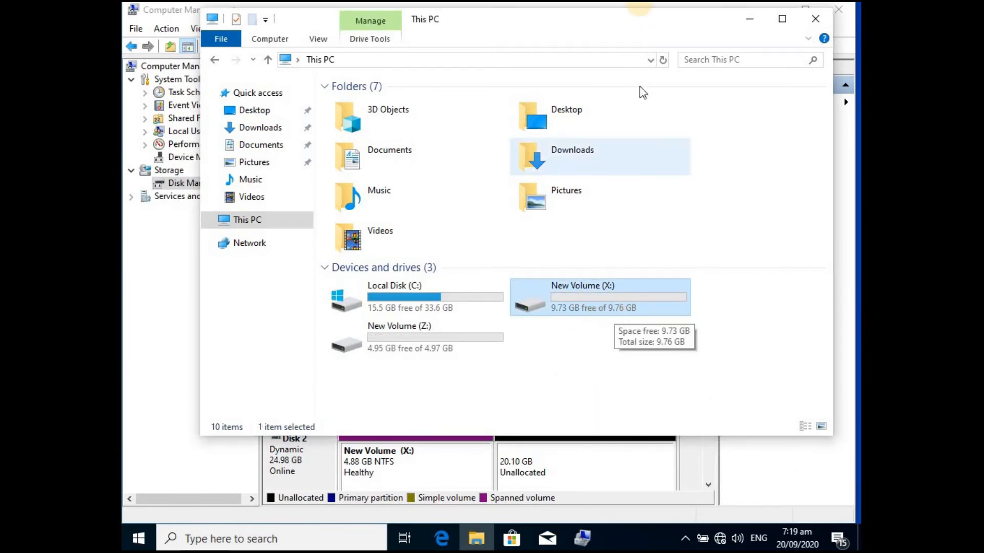
- Snap File Explorer to half the screen to compare the X: drive with its disk portions in Disk Management, and close File Explorer
{"action": "mouse_move", "coordinate": [641, 21]}
{"action": "left_mouse_down"}
{"action": "mouse_move", "coordinate": [321, 6]}
{"action": "mouse_move", "coordinate": [227, 14]}
{"action": "mouse_move", "coordinate": [212, 49]}
{"action": "mouse_move", "coordinate": [110, 44]}
{"action": "mouse_move", "coordinate": [123, 50]}
{"action": "left_mouse_up"}
{"action": "left_click", "coordinate": [459, 446]}
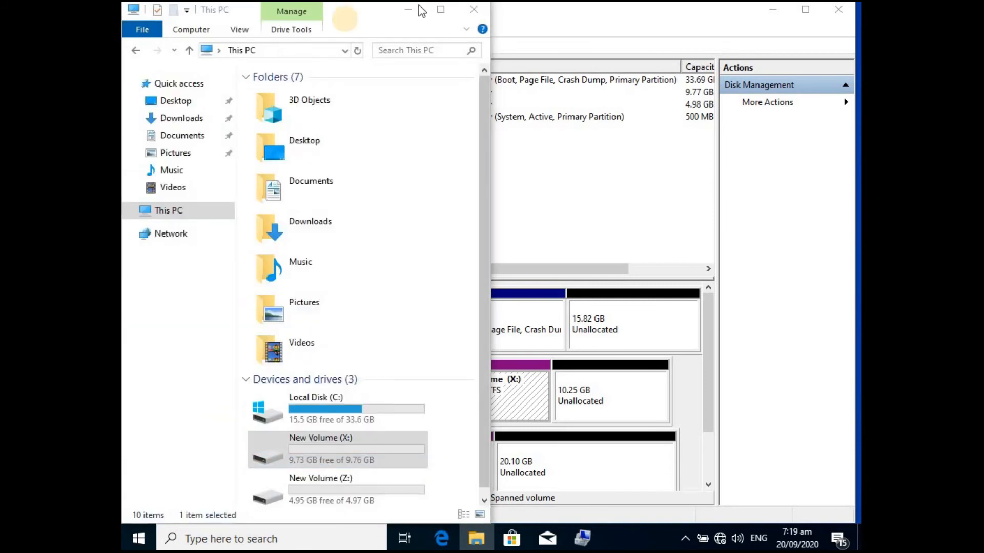
{"action": "left_click", "coordinate": [337, 16]}
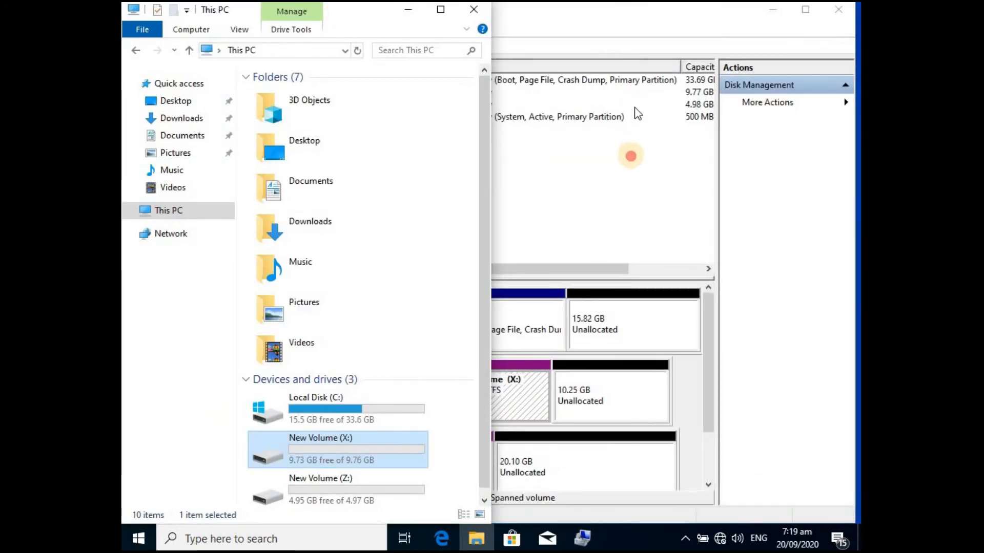
{"action": "left_click", "coordinate": [630, 153]}
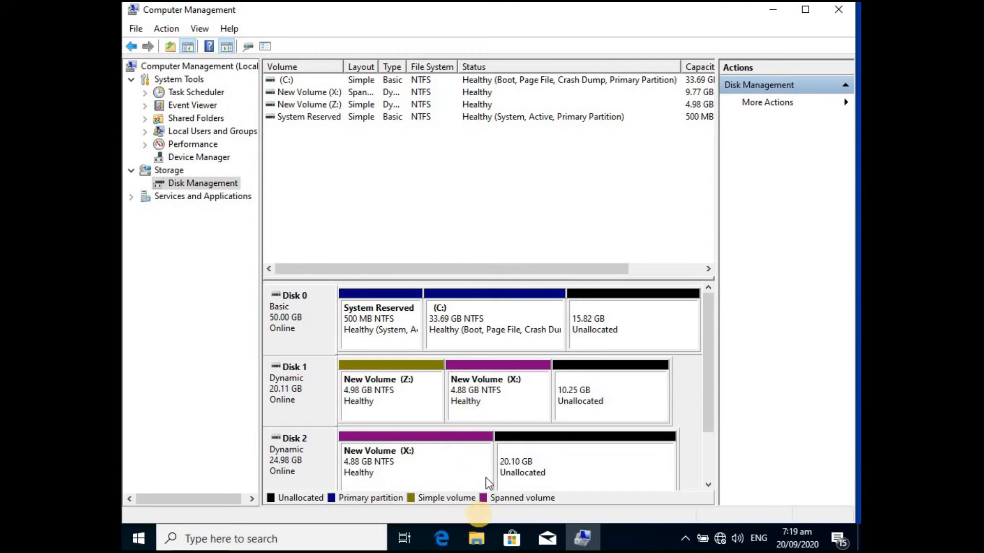
{"action": "left_click", "coordinate": [476, 537]}
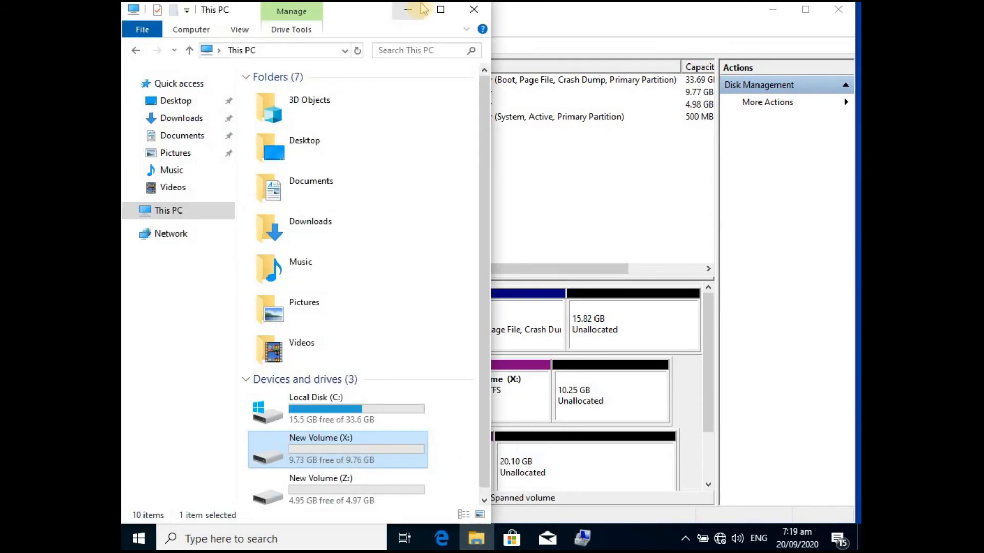
{"action": "left_click", "coordinate": [440, 9]}
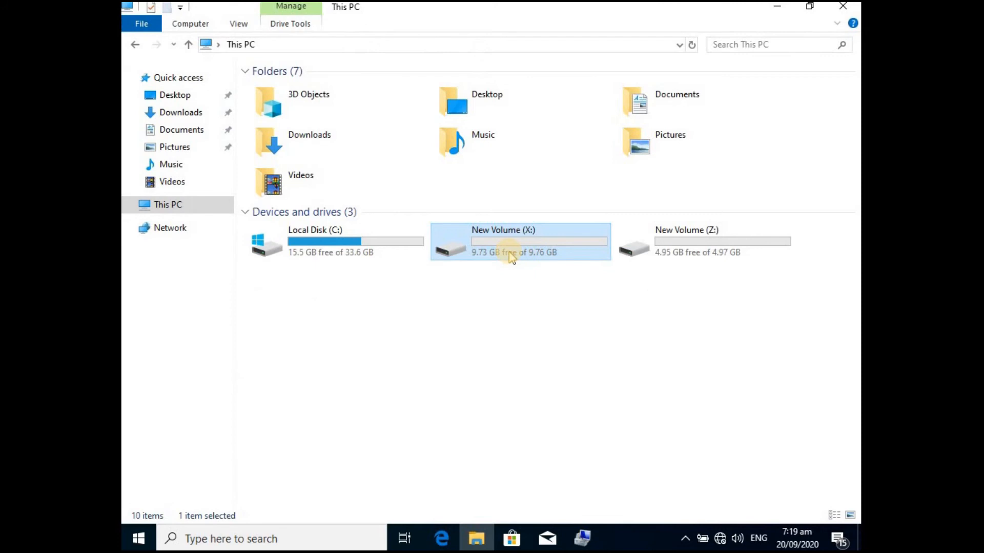
{"action": "left_click", "coordinate": [842, 6]}
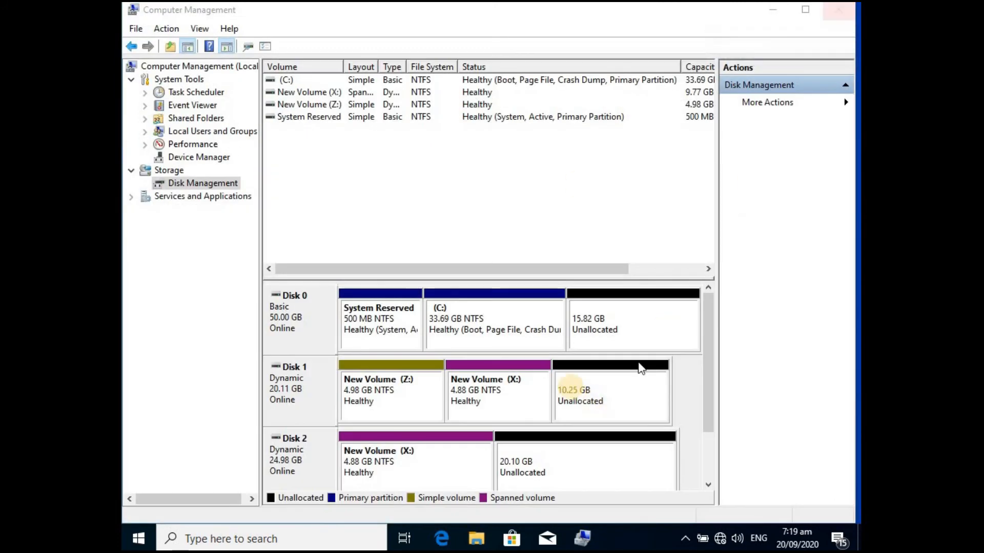
- Delete the spanned volume X: from Disk 1 and Disk 2 and confirm the deletion
{"action": "right_click", "coordinate": [478, 403]}
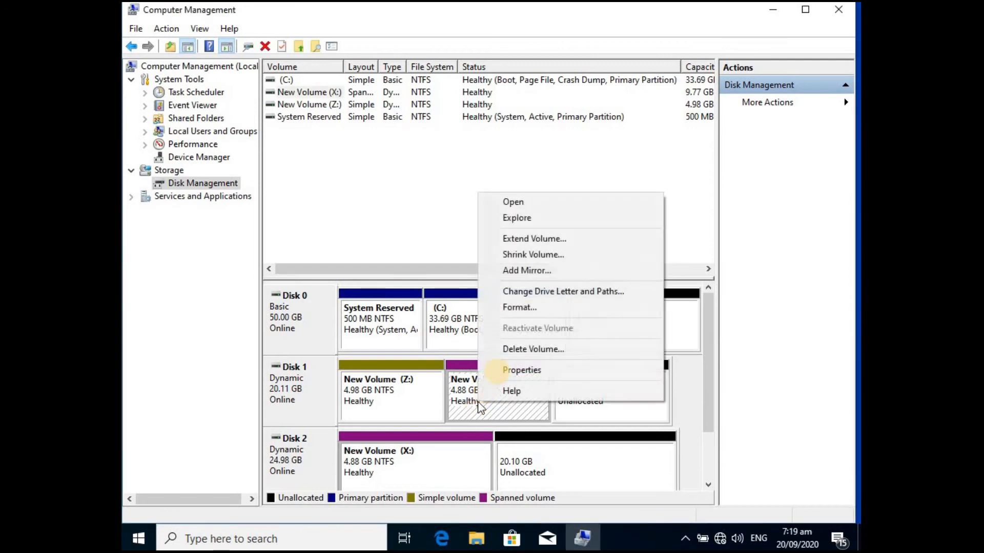
{"action": "left_click", "coordinate": [514, 350]}
{"action": "left_click", "coordinate": [538, 322]}
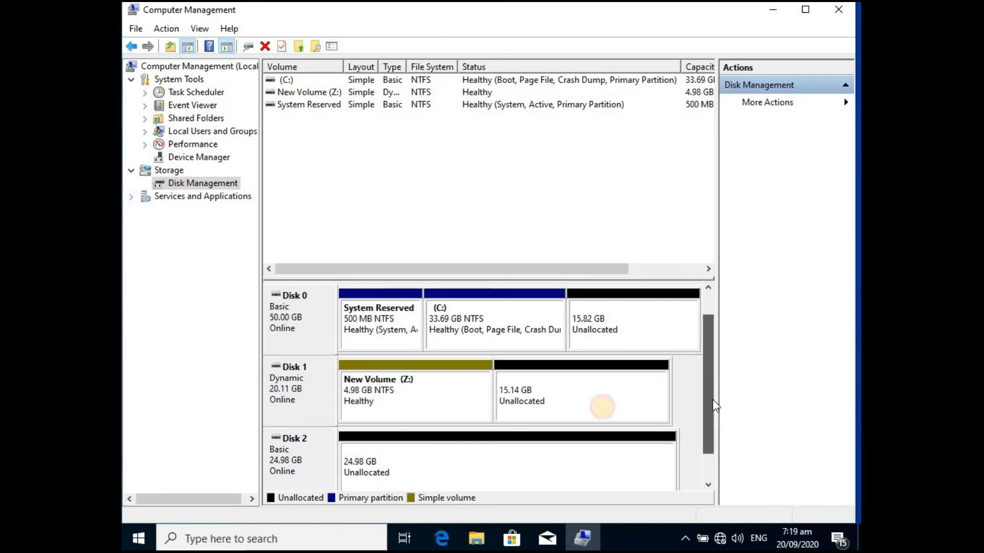
- Review the volume types offered for the unallocated space on Disk 1 without creating a volume
{"action": "scroll", "coordinate": [589, 374], "scroll_direction": "down", "scroll_amount": 1}
{"action": "right_click", "coordinate": [584, 344]}
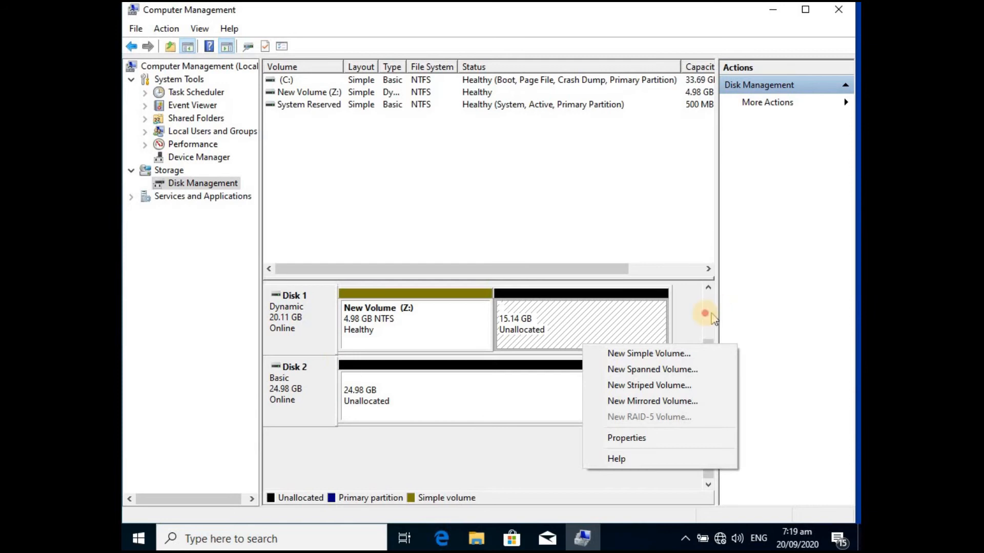
{"action": "left_click", "coordinate": [707, 322]}
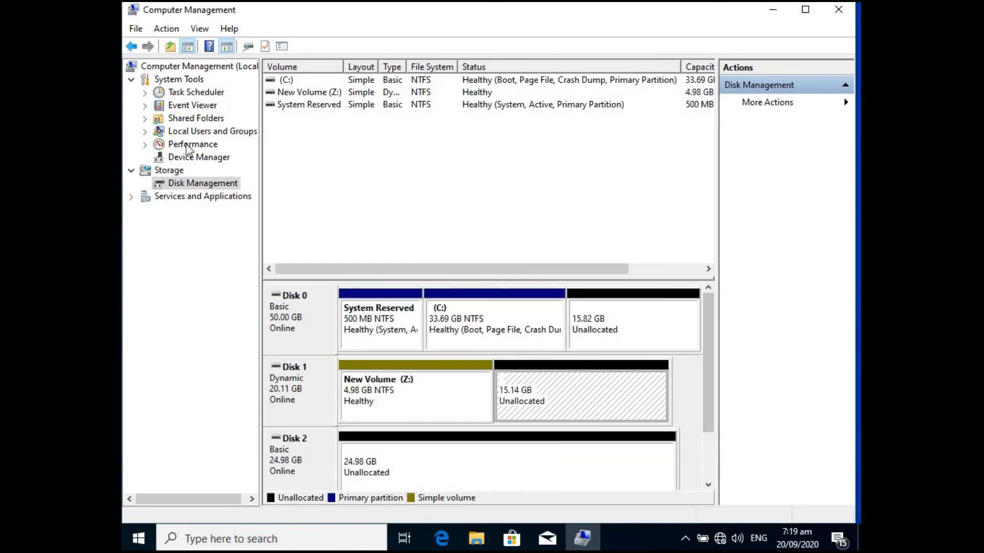
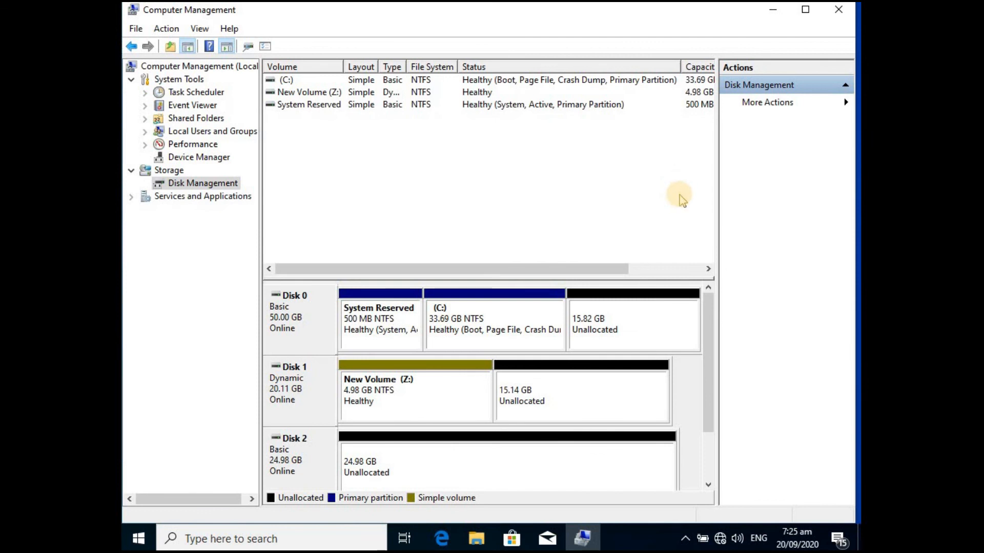
- Create a 10500 MB simple volume in the unallocated space on Disk 1, next to volume Z:
{"action": "right_click", "coordinate": [520, 409]}
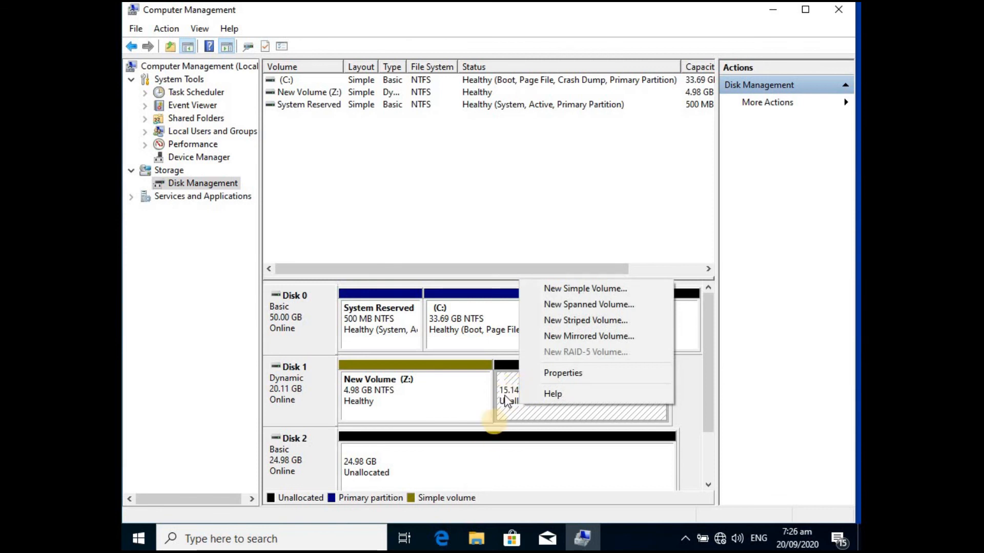
{"action": "left_click", "coordinate": [451, 451]}
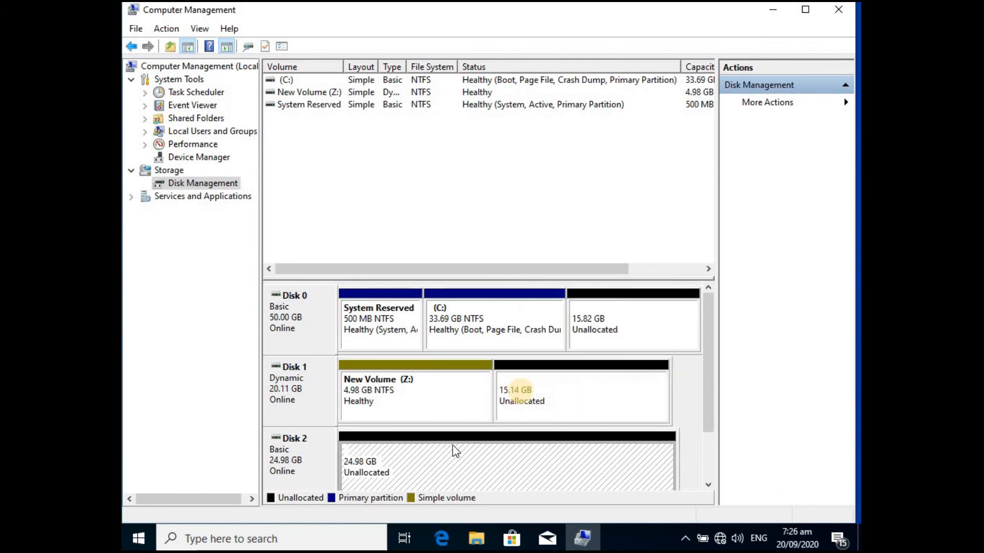
{"action": "right_click", "coordinate": [543, 392]}
{"action": "left_click", "coordinate": [604, 397]}
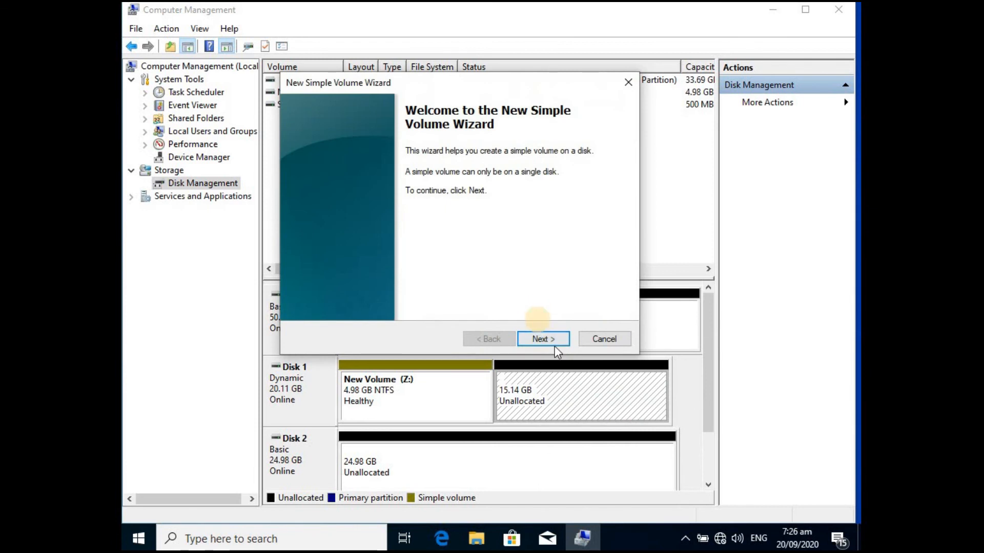
{"action": "left_click", "coordinate": [545, 341]}
{"action": "left_click", "coordinate": [472, 225]}
{"action": "double_click", "coordinate": [473, 226]}
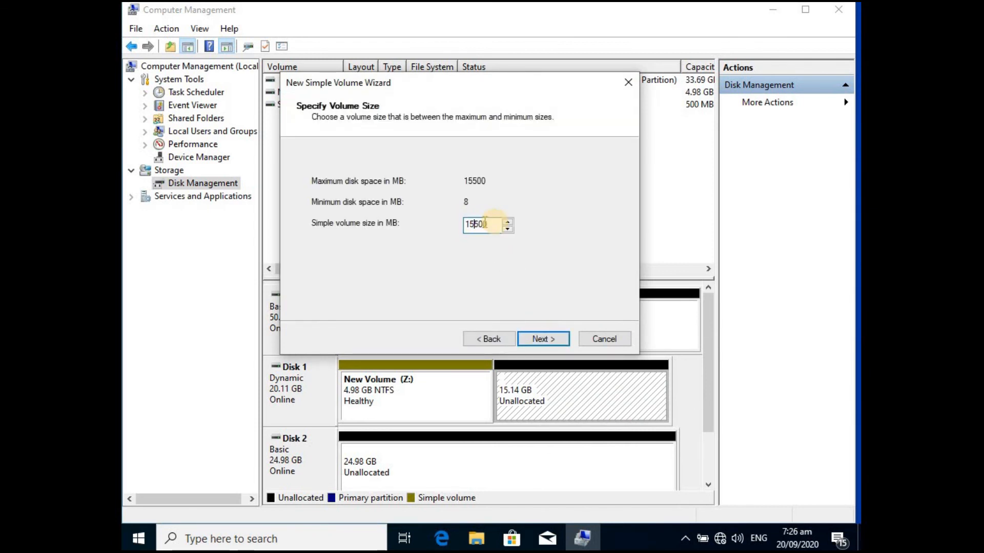
{"action": "type", "text": "0"}
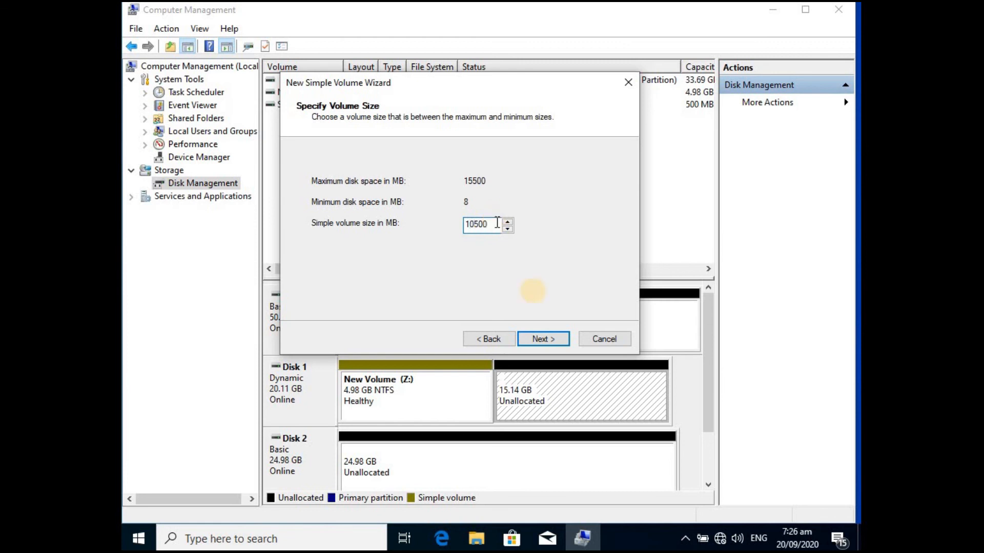
{"action": "left_click", "coordinate": [543, 339]}
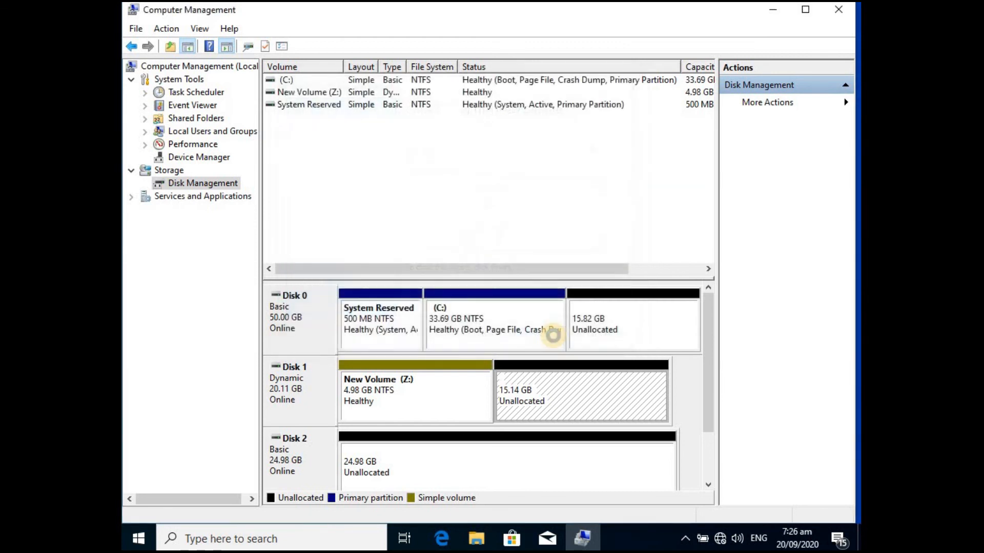
{"action": "left_click", "coordinate": [605, 394]}
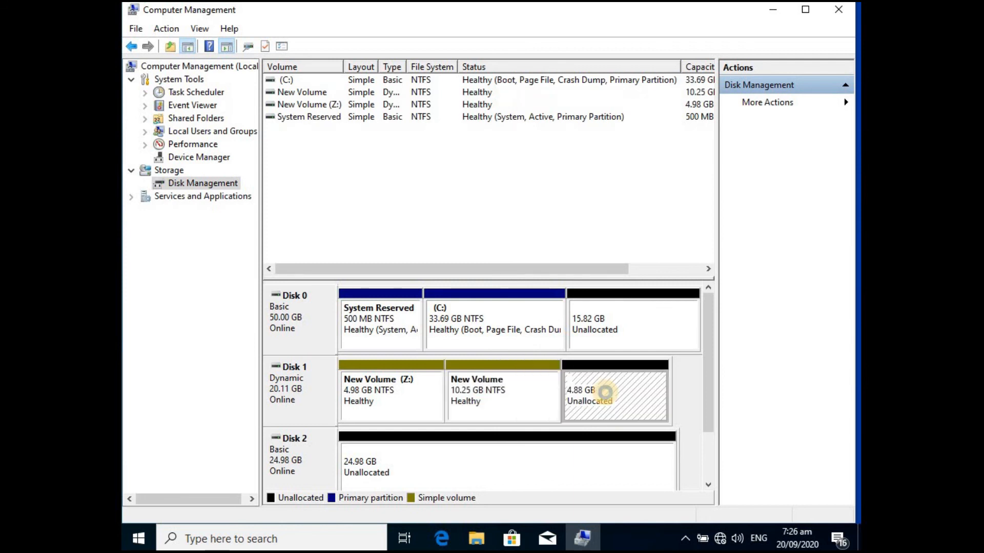
{"action": "left_click", "coordinate": [835, 459]}
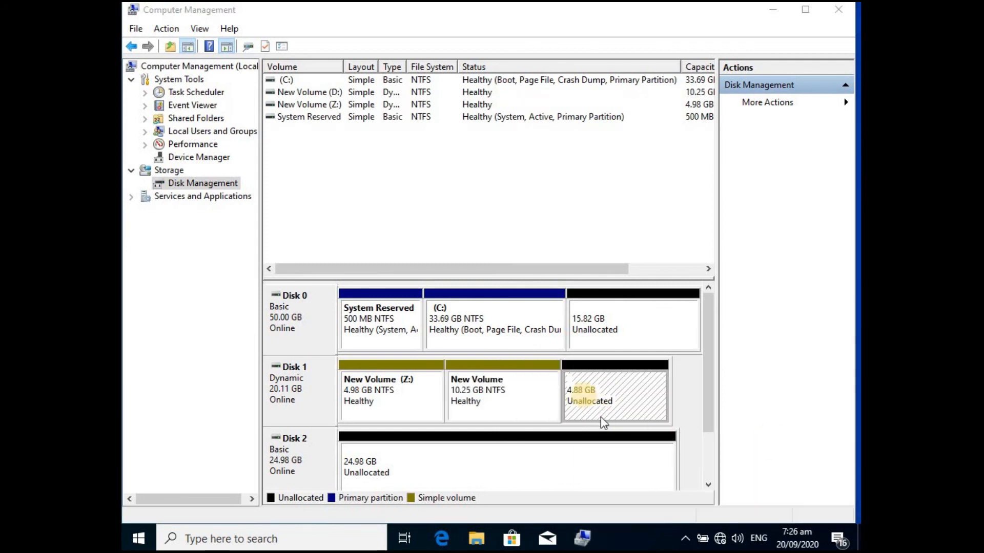
- Start a new striped volume from the remaining unallocated space on Disk 1 and add Disk 2, using 5000 MB per disk
{"action": "left_click", "coordinate": [567, 469]}
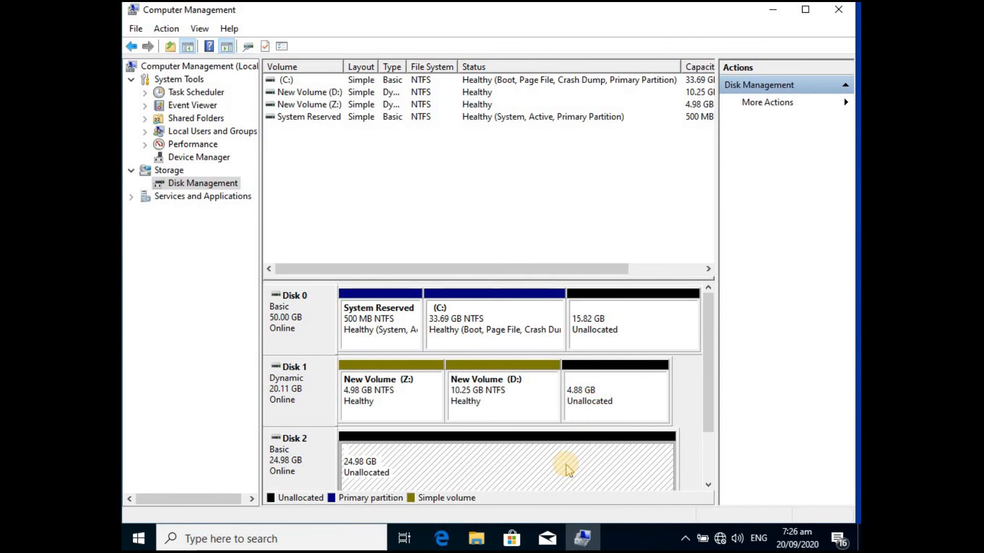
{"action": "right_click", "coordinate": [605, 382]}
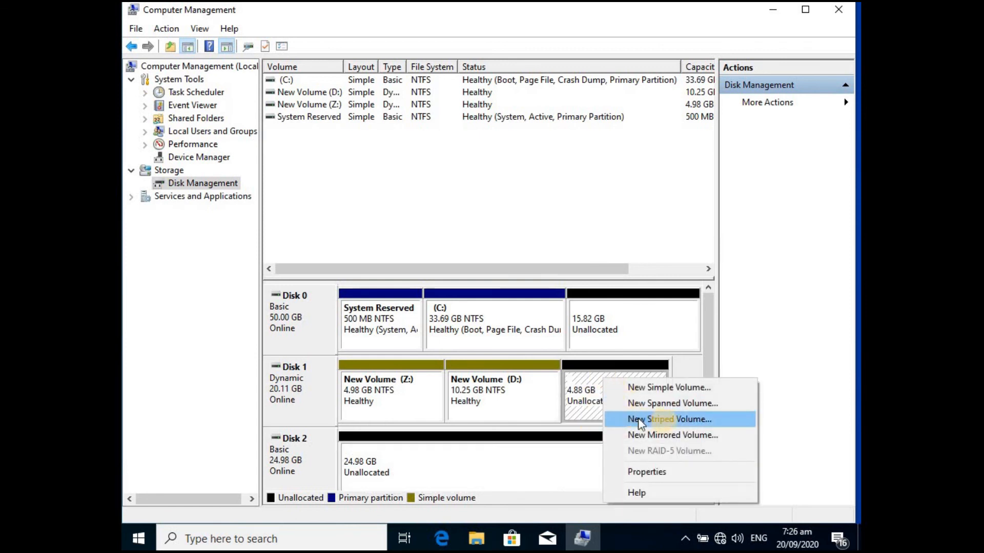
{"action": "left_click", "coordinate": [712, 420]}
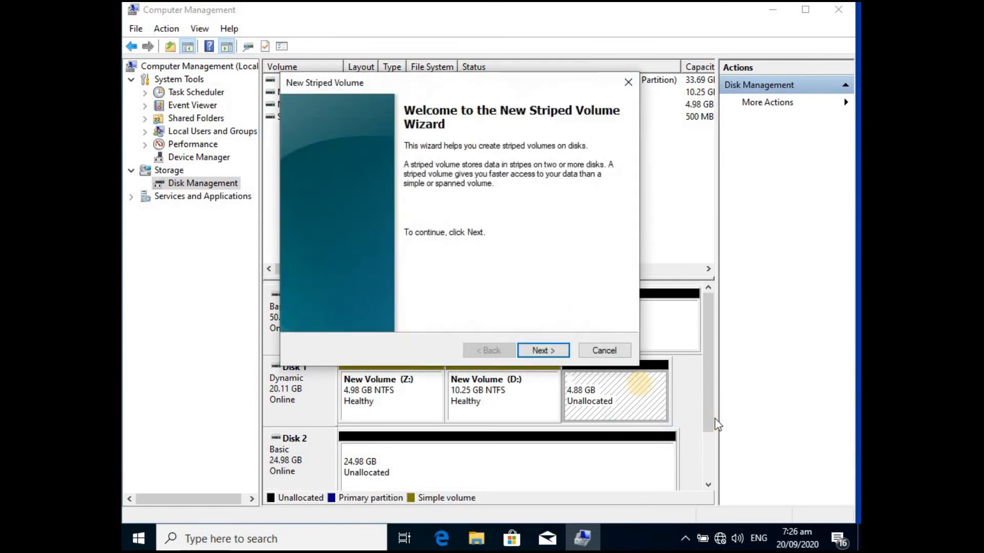
{"action": "left_click", "coordinate": [537, 350]}
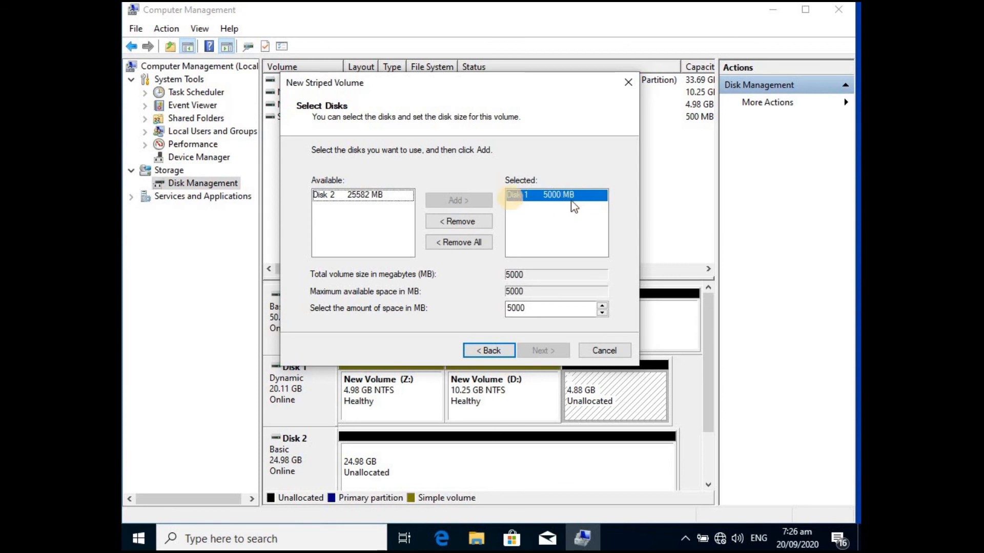
{"action": "left_click", "coordinate": [326, 194]}
{"action": "left_click", "coordinate": [454, 201]}
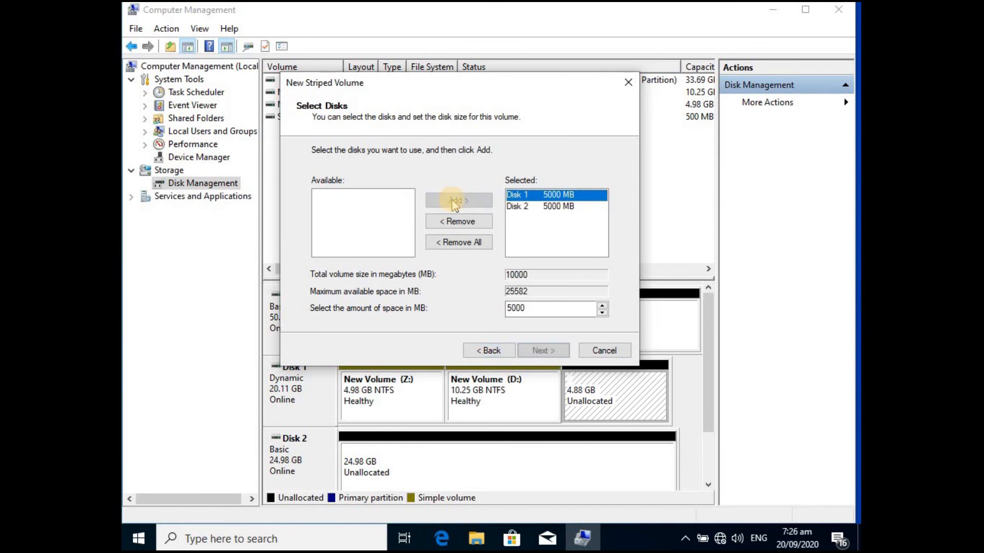
- Remove Disk 2 from the striped volume's selected disks and add it again
{"action": "left_click", "coordinate": [527, 206]}
{"action": "left_click", "coordinate": [464, 221]}
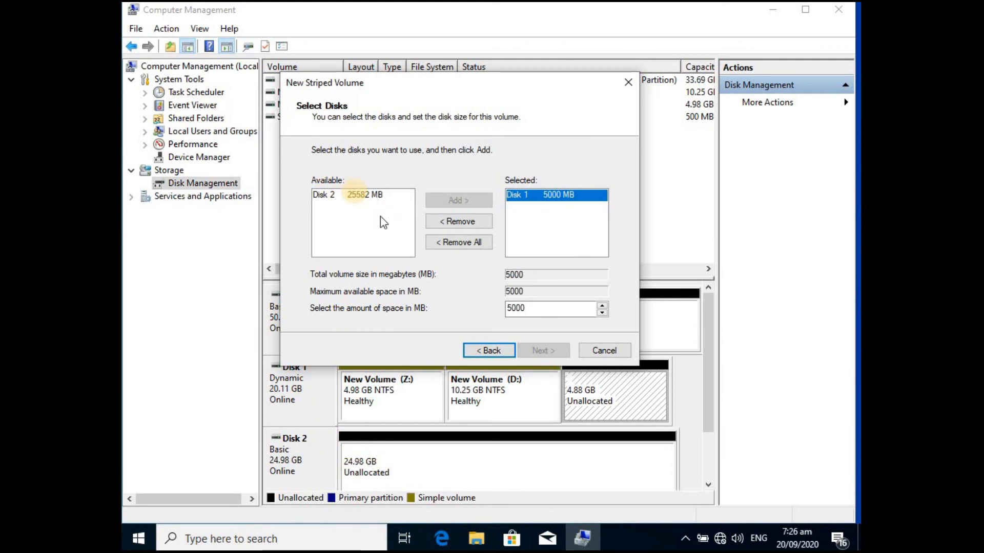
{"action": "left_click", "coordinate": [351, 195]}
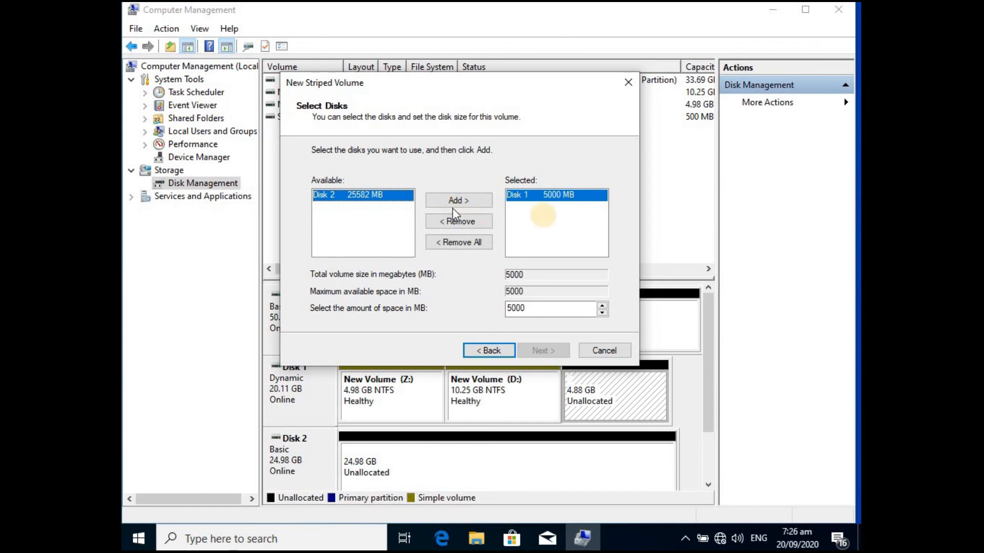
{"action": "left_click", "coordinate": [453, 202]}
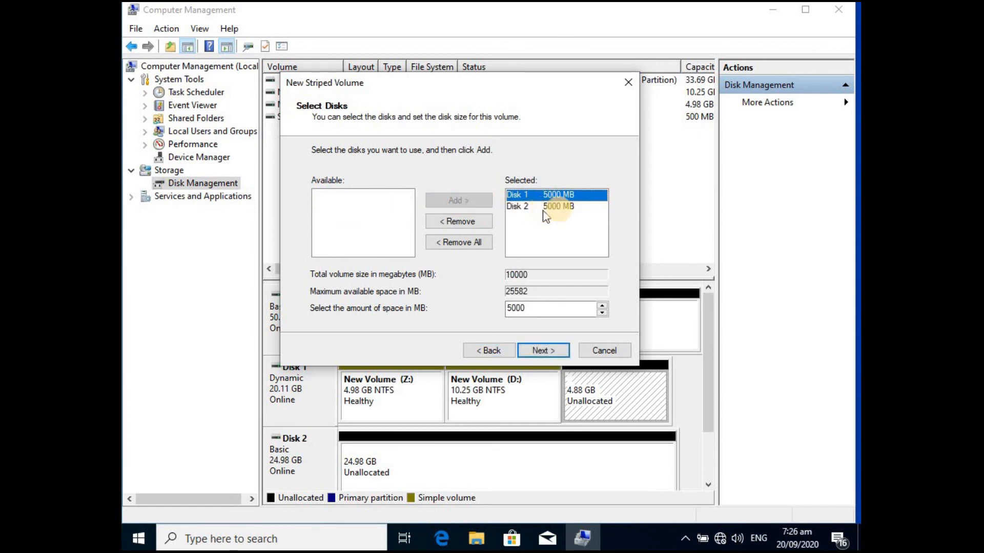
- Compare the space taken from Disk 1 and Disk 2 with the striped volume's total size
{"action": "left_click", "coordinate": [561, 210]}
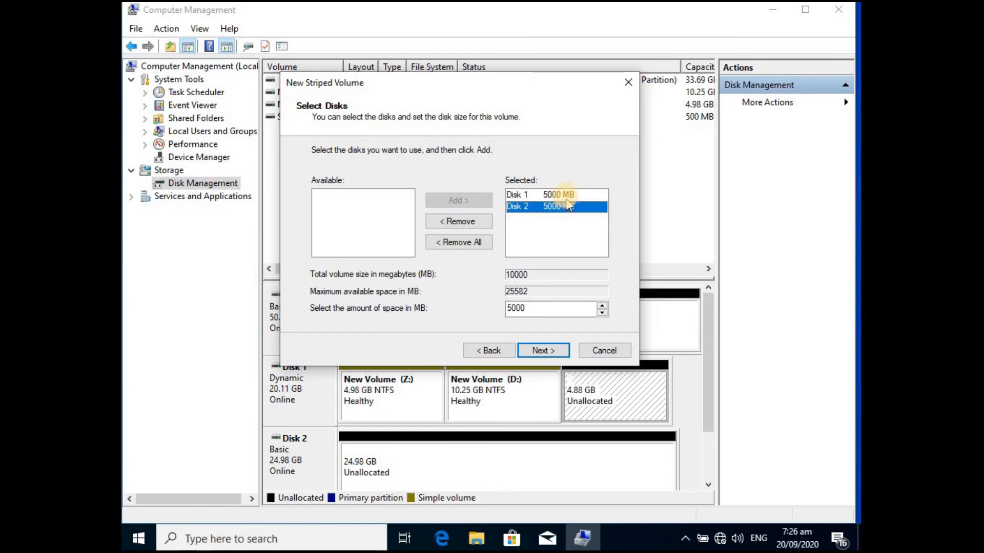
{"action": "left_click", "coordinate": [548, 199]}
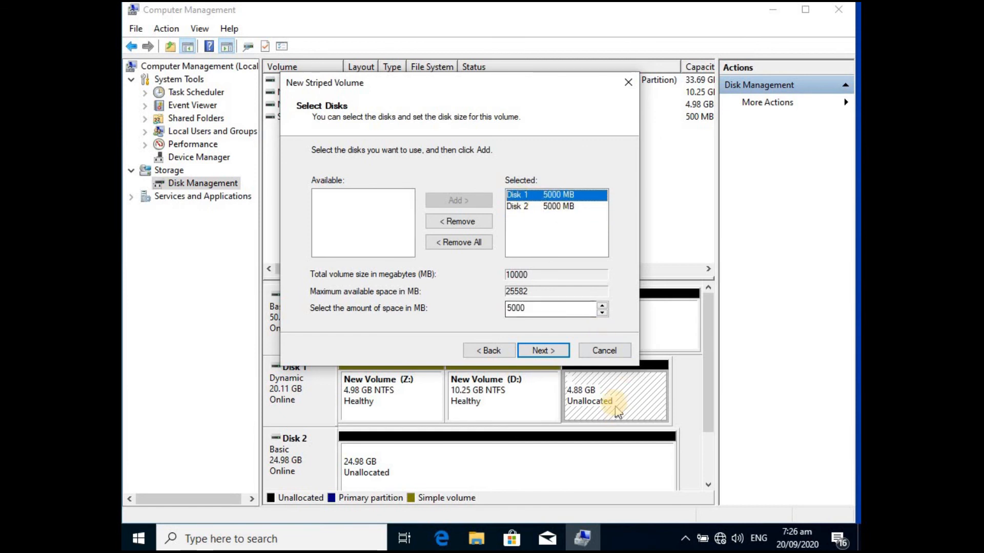
{"action": "left_click", "coordinate": [559, 210]}
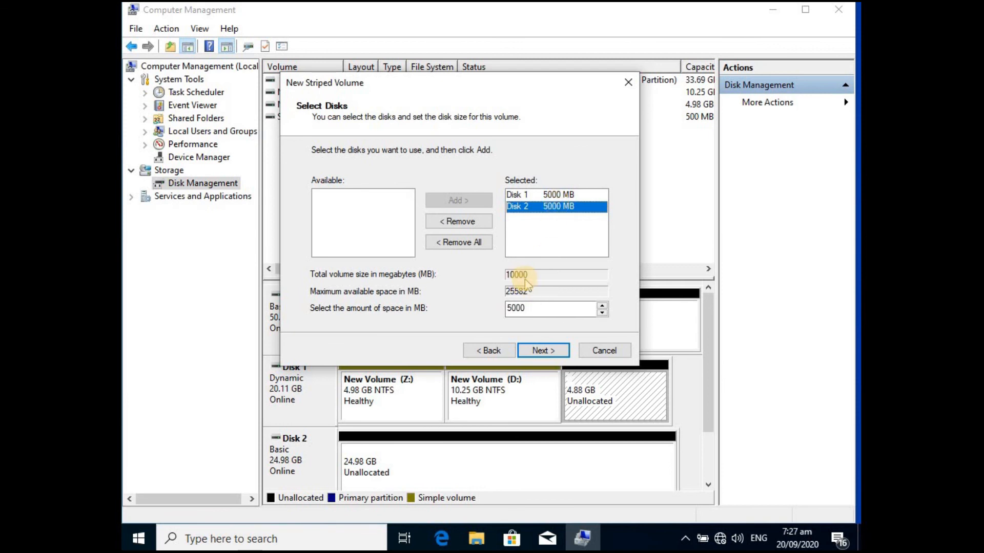
{"action": "left_click", "coordinate": [558, 194]}
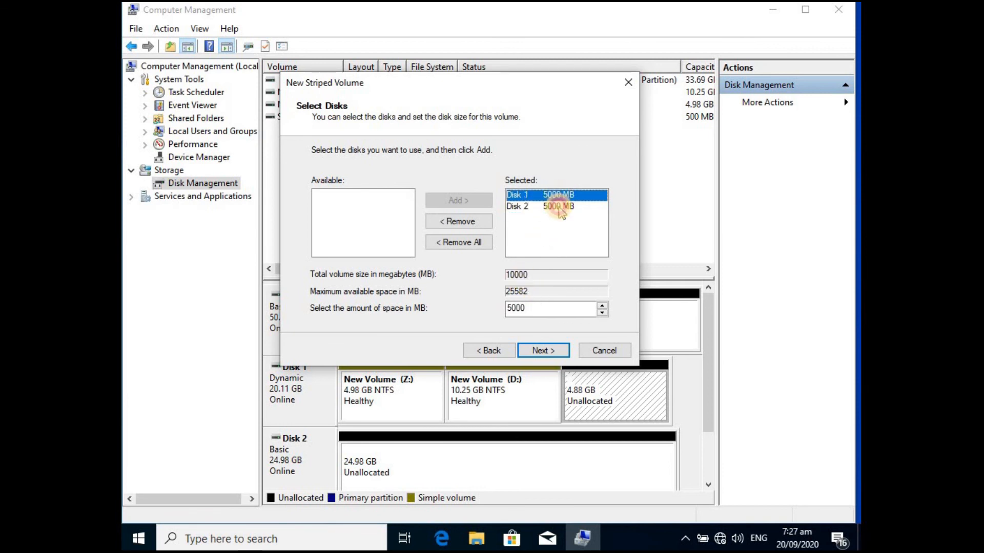
{"action": "left_click", "coordinate": [553, 206]}
- Accept the disk selection and assign drive letter Q to the striped volume
{"action": "left_click", "coordinate": [543, 352]}
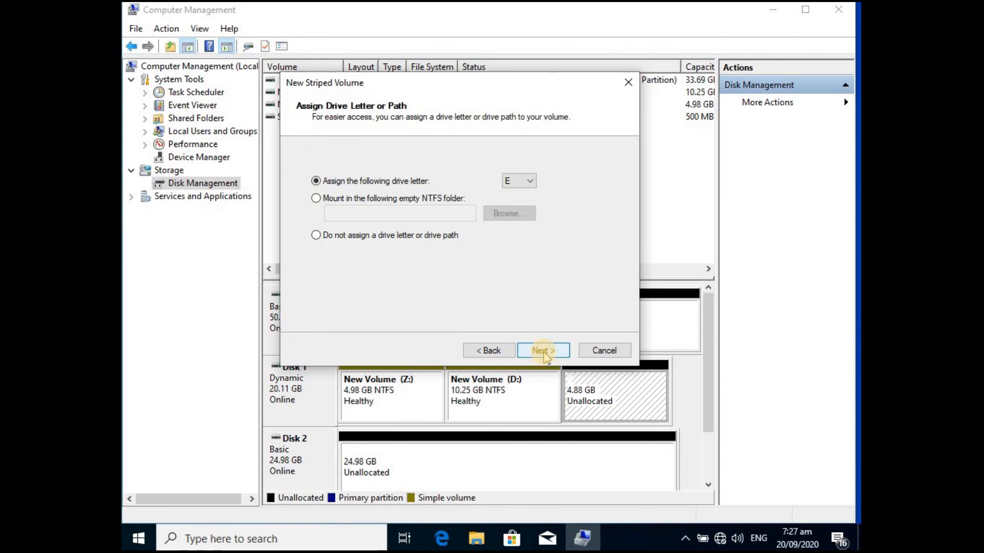
{"action": "left_click", "coordinate": [529, 180]}
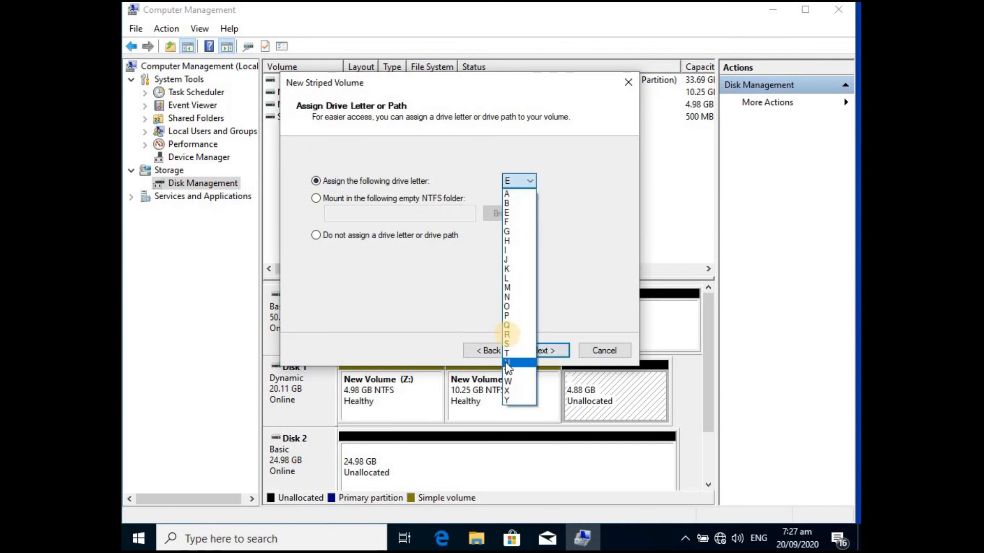
{"action": "left_click", "coordinate": [513, 333]}
{"action": "left_click", "coordinate": [513, 180]}
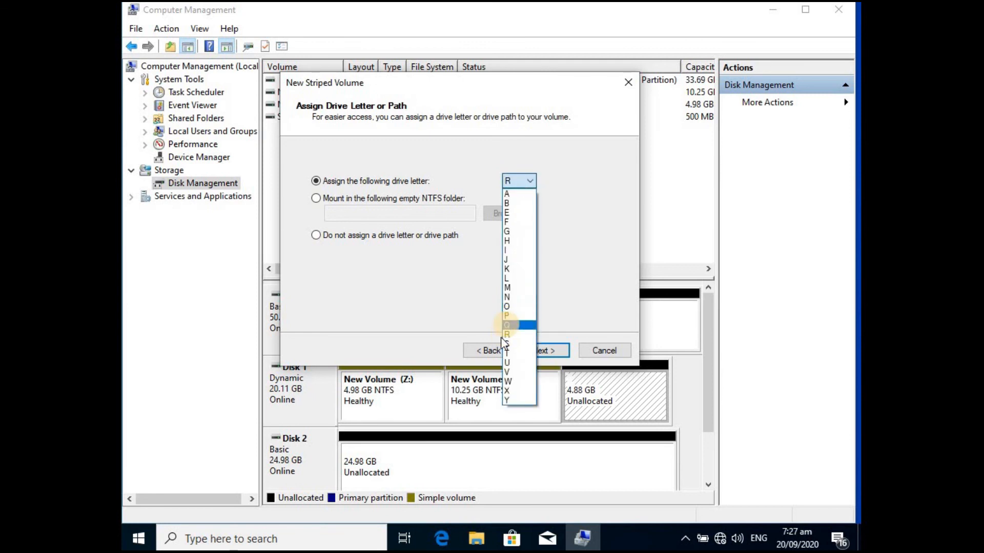
{"action": "left_click", "coordinate": [507, 325]}
{"action": "left_click", "coordinate": [544, 352]}
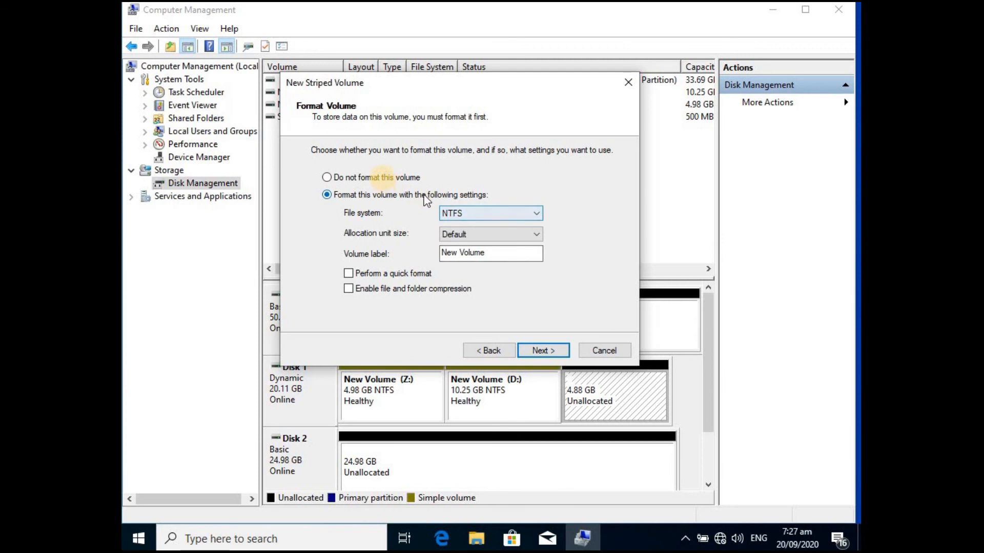
- Format the striped volume as NTFS with a quick format and finish the wizard
{"action": "left_click", "coordinate": [383, 177]}
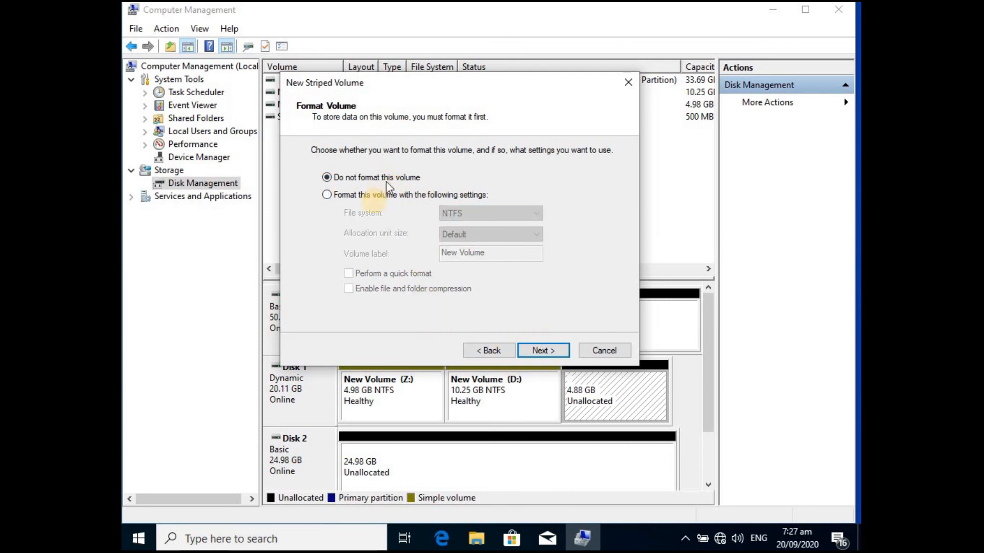
{"action": "left_click", "coordinate": [391, 196]}
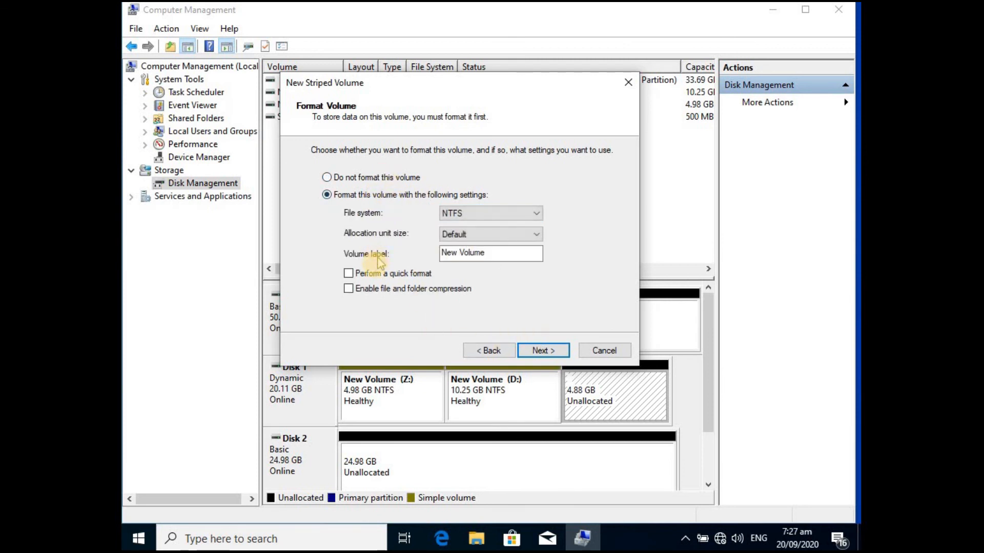
{"action": "left_click", "coordinate": [368, 274]}
{"action": "left_click", "coordinate": [536, 350]}
{"action": "left_click", "coordinate": [535, 351]}
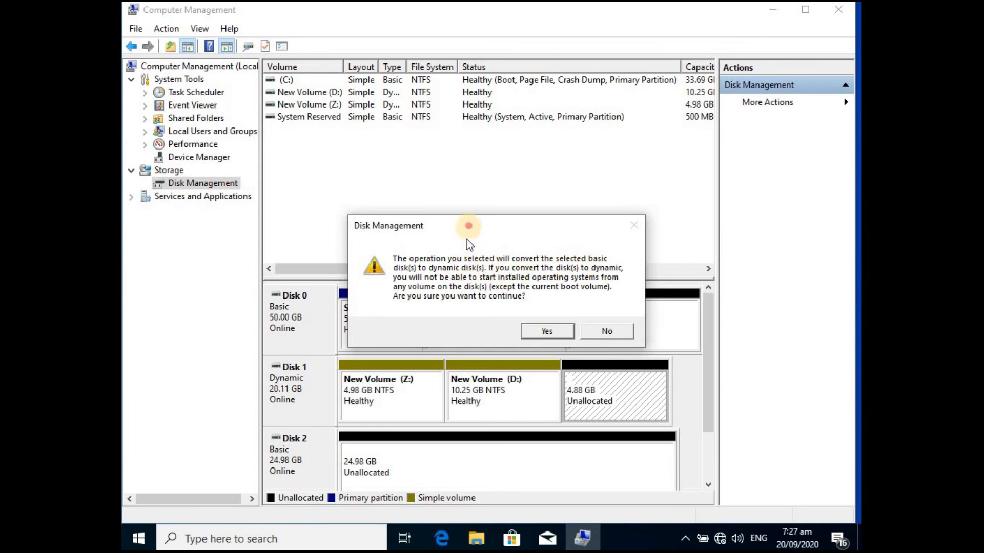
- Move the conversion warning aside to view the disks, and confirm converting the basic Disk 2 to dynamic
{"action": "left_click_drag", "start_coordinate": [467, 226], "coordinate": [468, 179]}
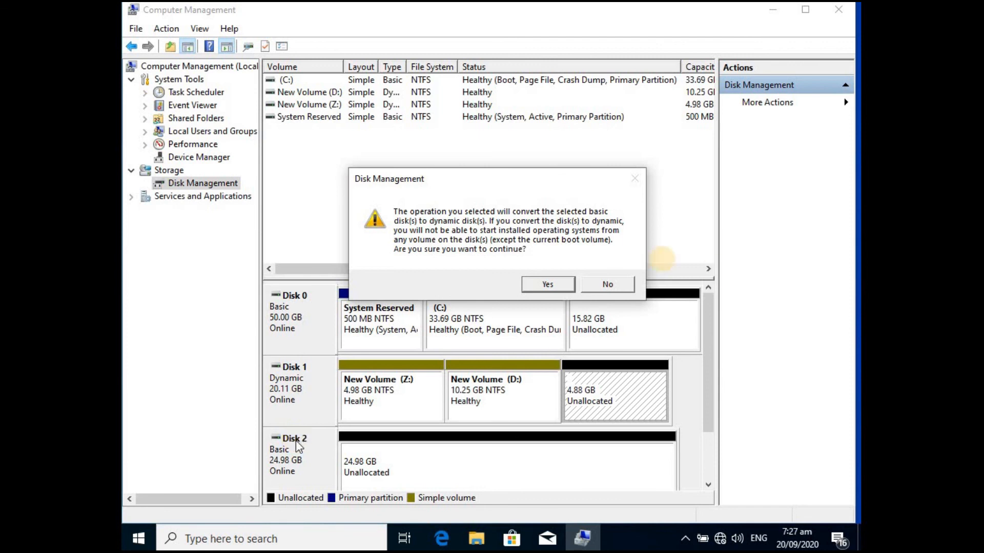
{"action": "left_click", "coordinate": [546, 292]}
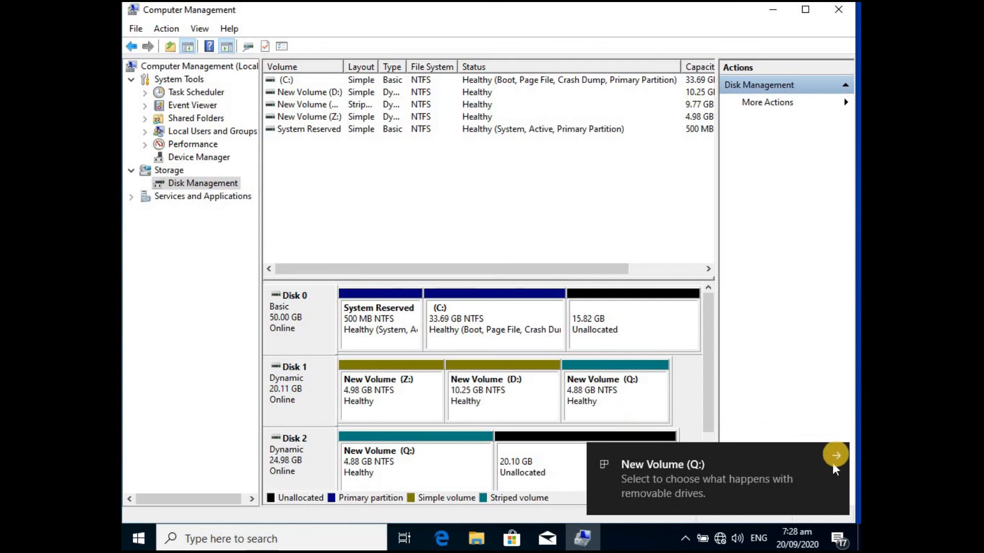
{"action": "left_click", "coordinate": [798, 446]}
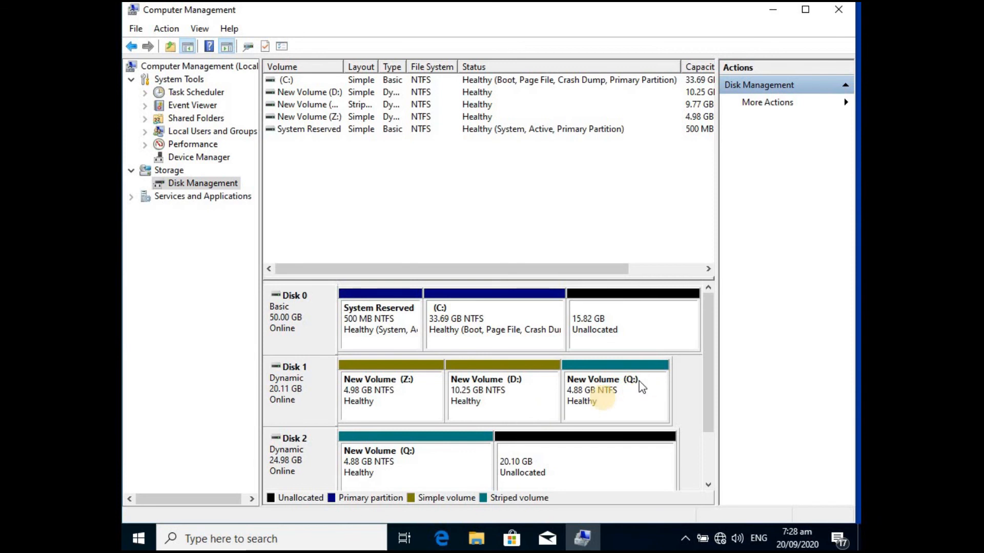
- Examine the Q: portion on Disk 2 and the volume types offered for that disk's unallocated space
{"action": "left_click", "coordinate": [450, 446]}
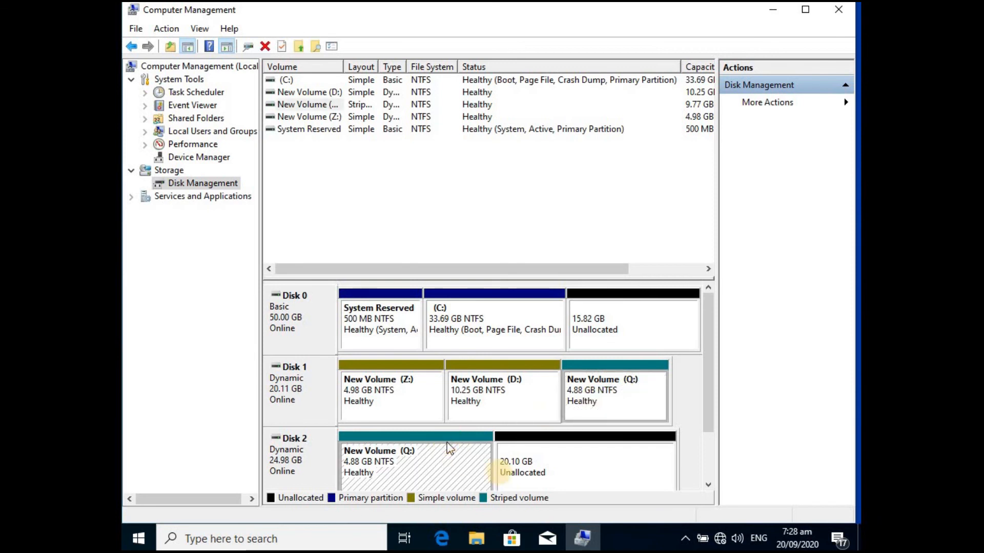
{"action": "right_click", "coordinate": [556, 451]}
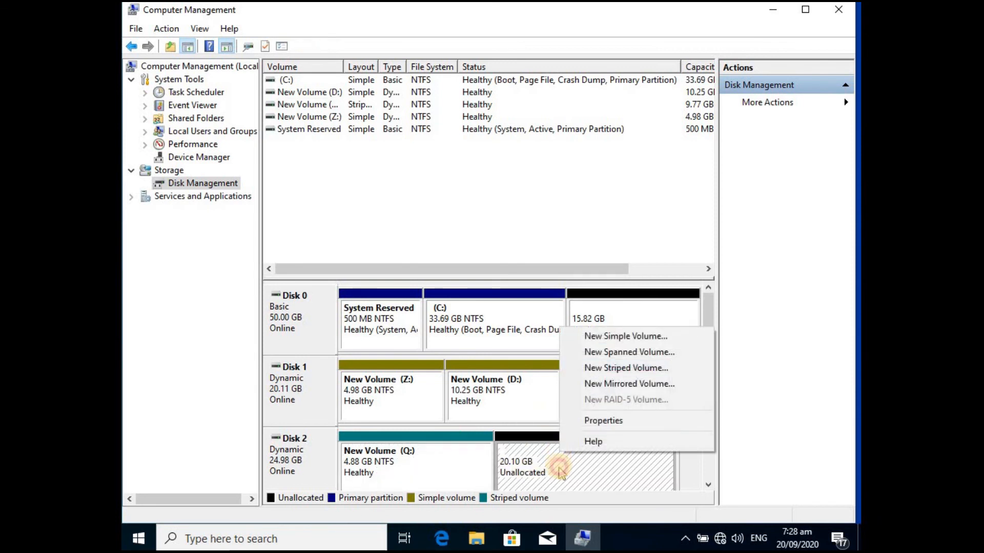
{"action": "left_click", "coordinate": [708, 310]}
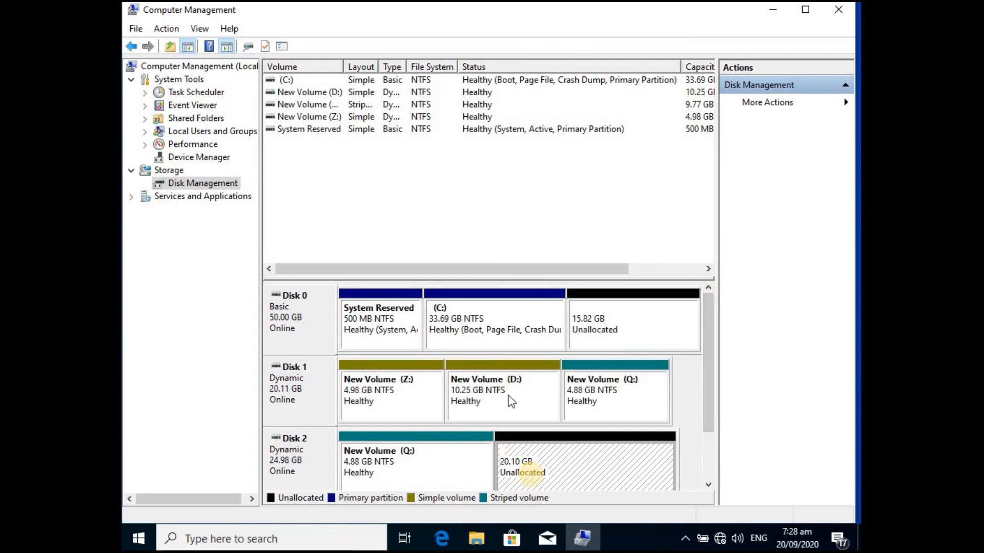
{"action": "right_click", "coordinate": [530, 472]}
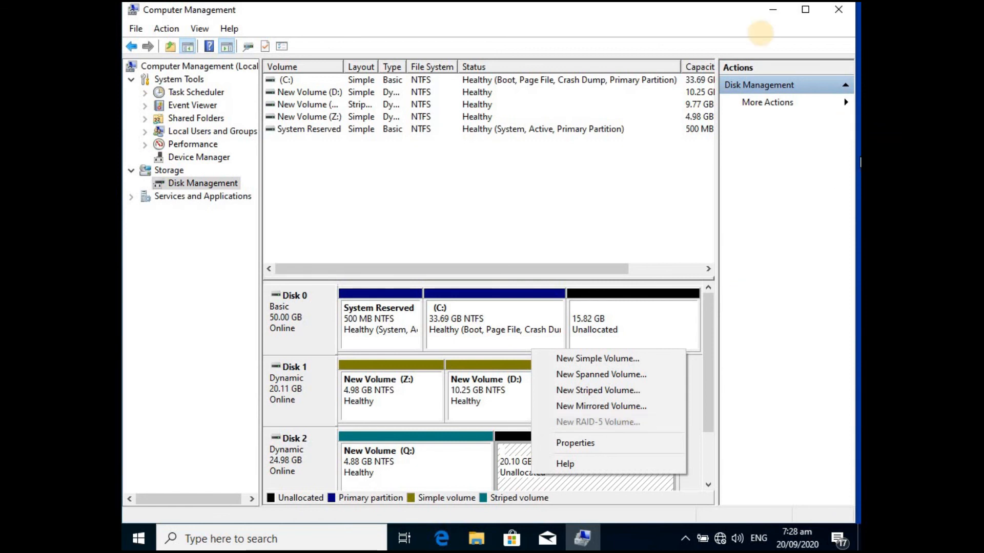
- Minimize Computer Management and refresh the desktop
{"action": "left_click", "coordinate": [778, 11]}
{"action": "right_click", "coordinate": [488, 181]}
{"action": "left_click", "coordinate": [532, 225]}
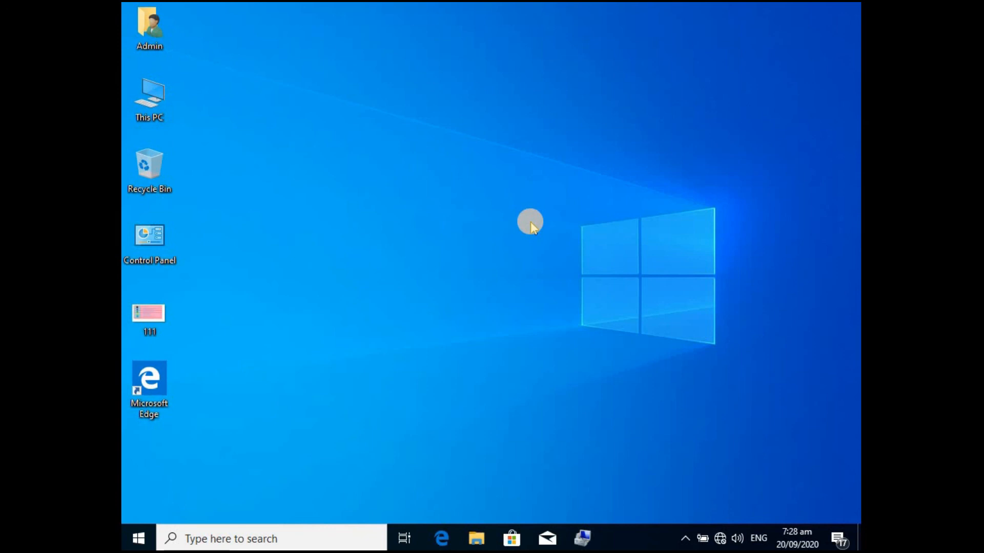